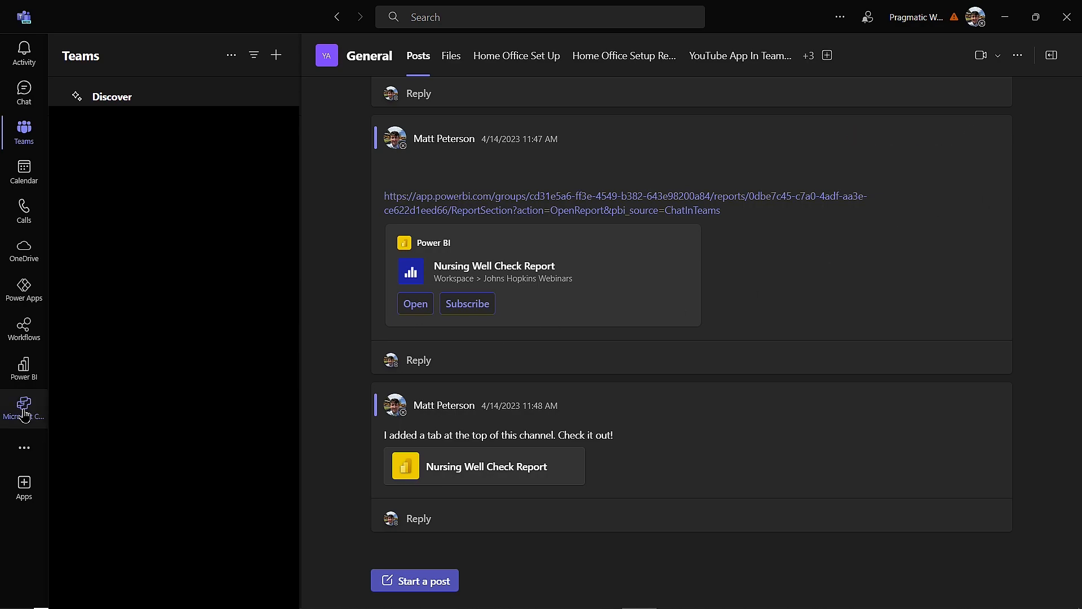
# Search the Teams apps for "copilot", then open Microsoft Copilot Studio and check its pinning options.
pyautogui.click(27, 461)
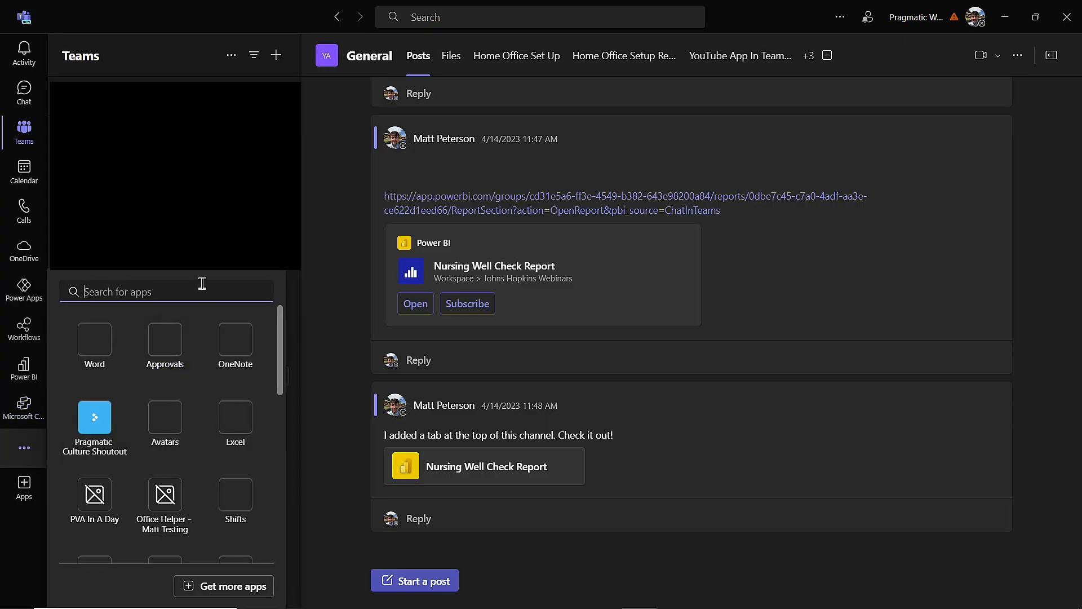
pyautogui.write('copilot')
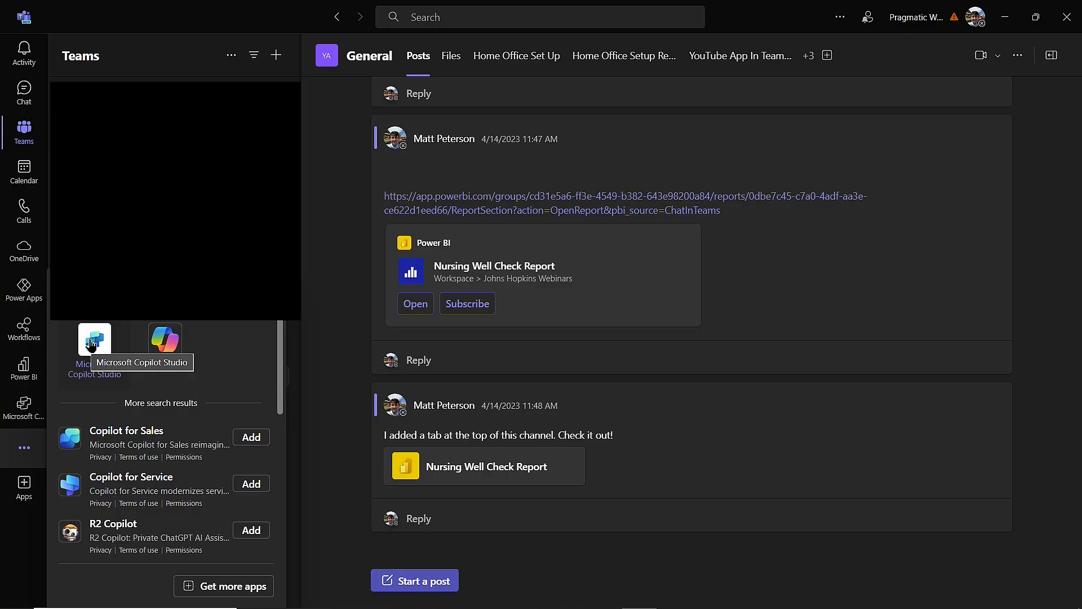
pyautogui.click(33, 413)
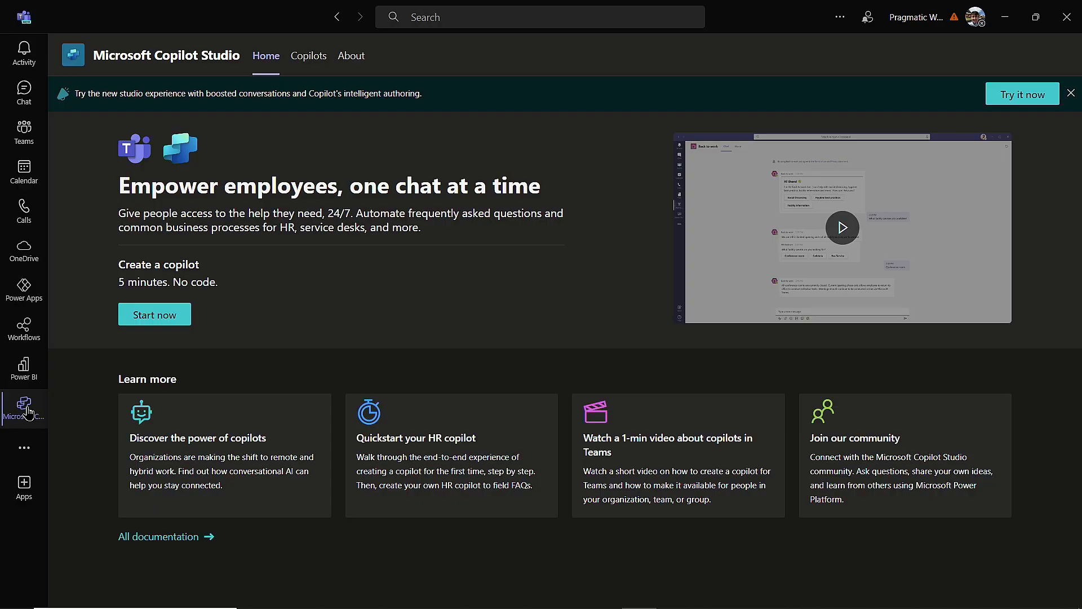
pyautogui.rightClick(27, 411)
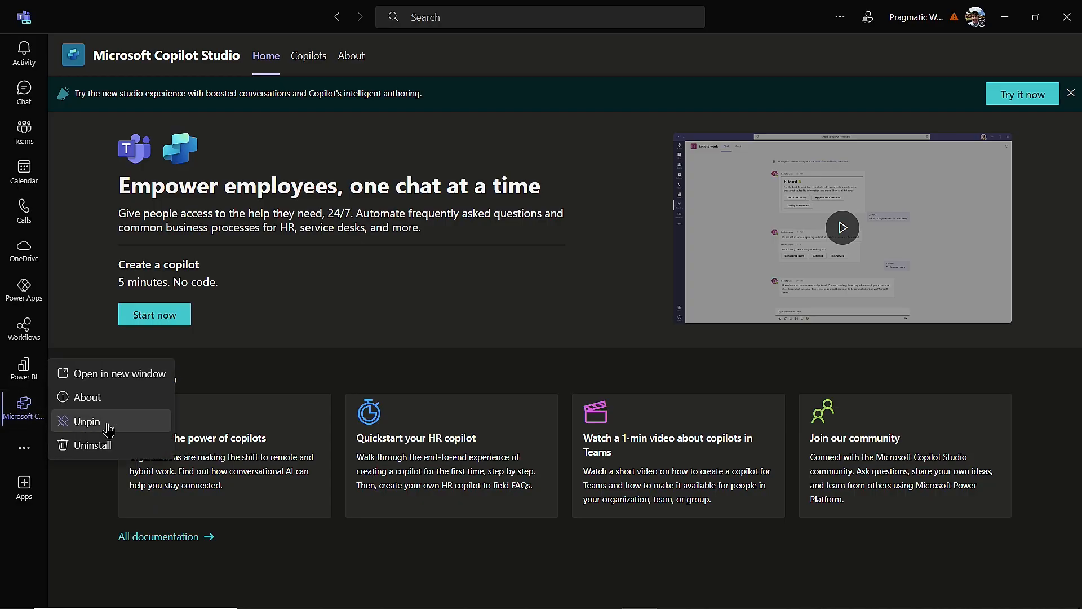
pyautogui.click(29, 421)
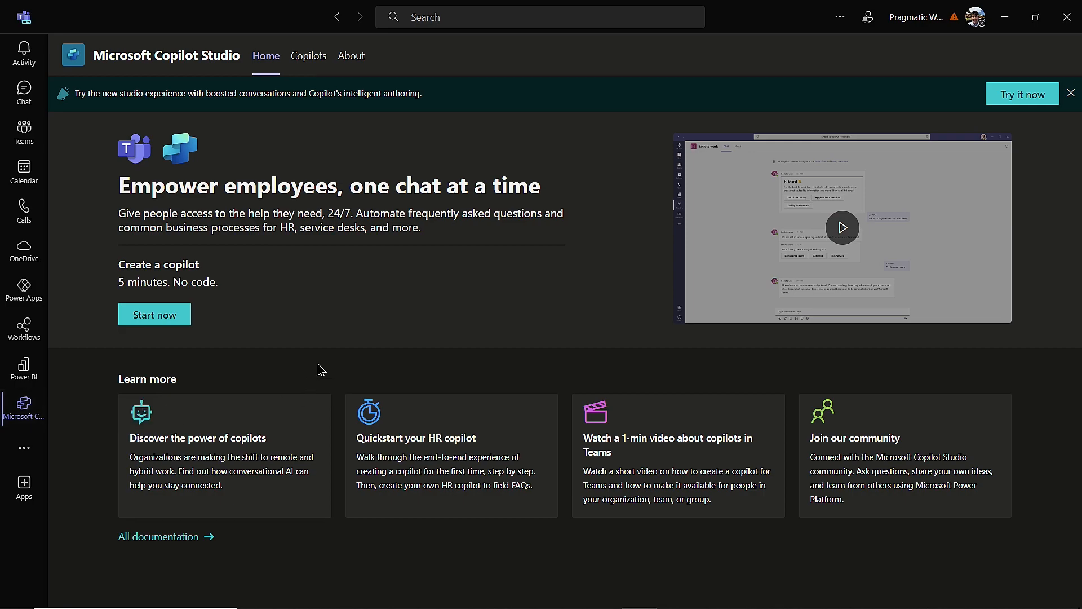
# Start creating a copilot and assign it to the team YouTube App In Teams Series, found by searching "youtube".
pyautogui.click(171, 324)
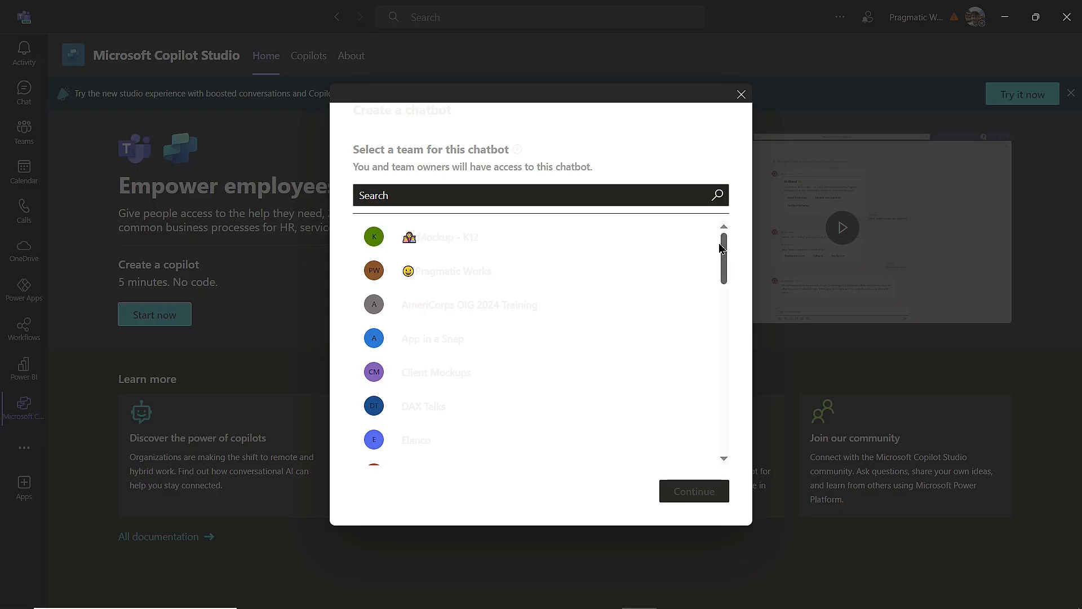
pyautogui.click(536, 193)
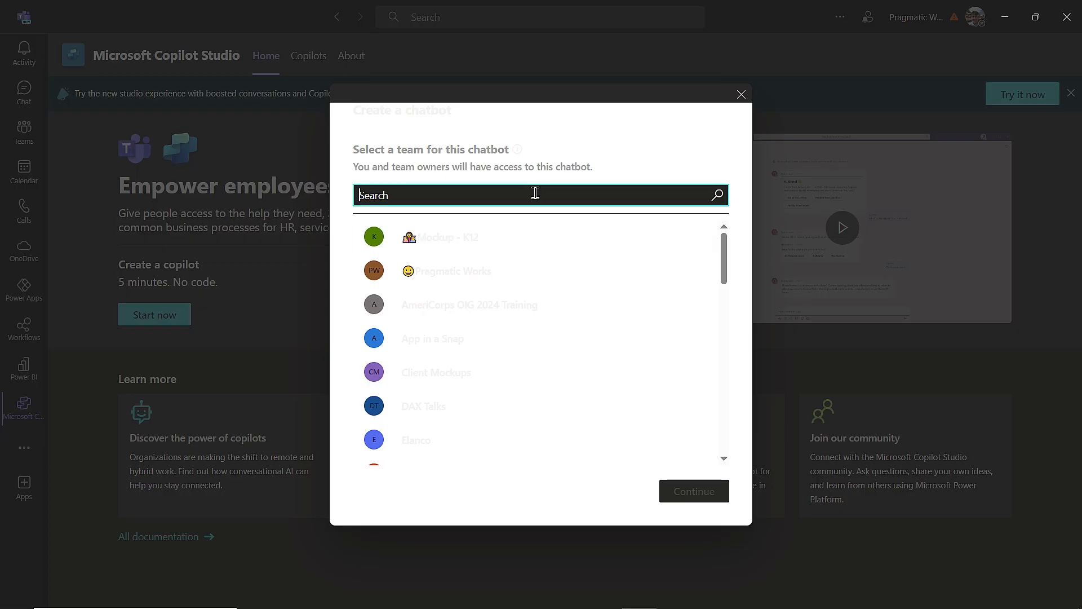
pyautogui.write('youtube')
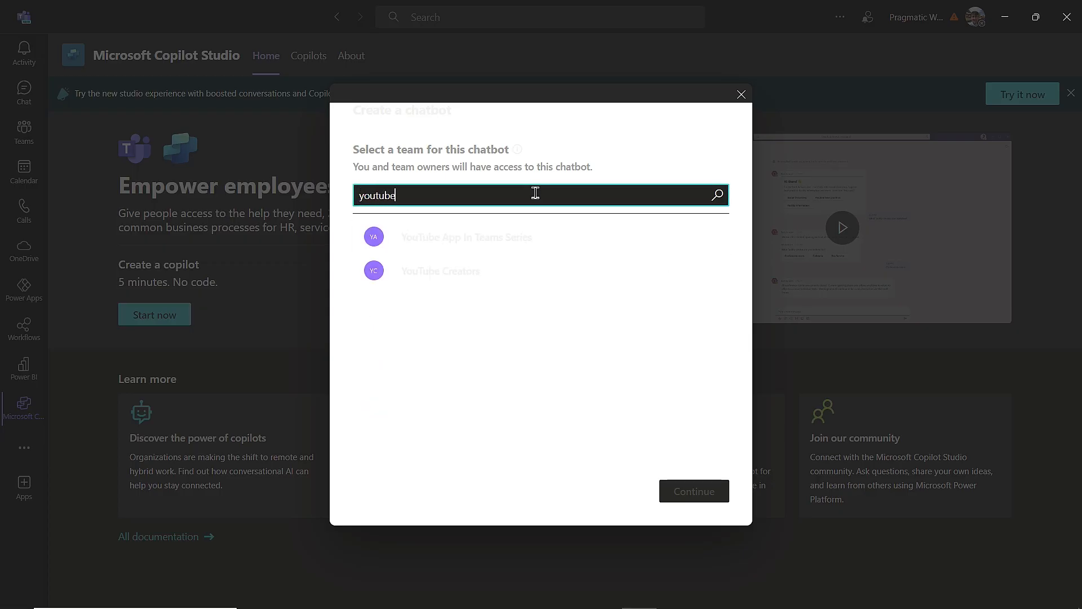
pyautogui.click(412, 242)
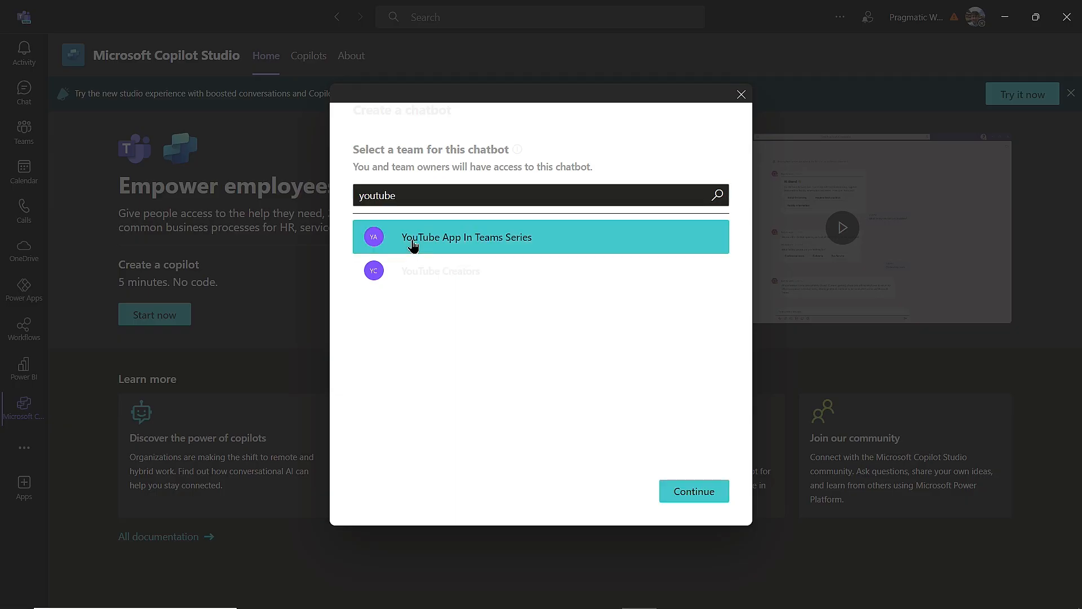
pyautogui.click(700, 496)
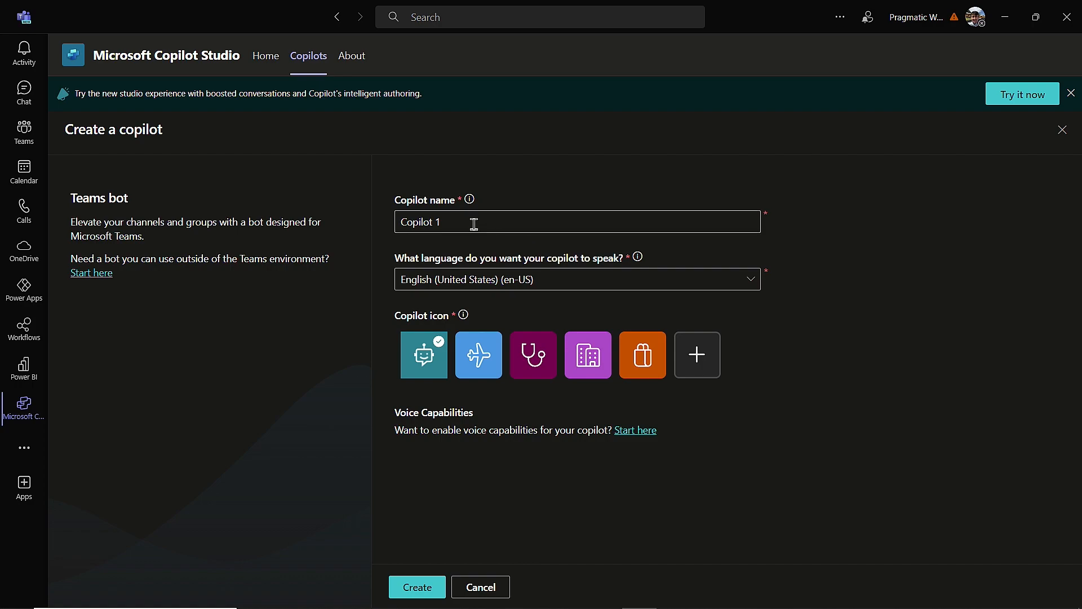
# Name the copilot with the teacher's title and surname in possessive form followed by "Student Assistant", and create it.
pyautogui.tripleClick(474, 224)
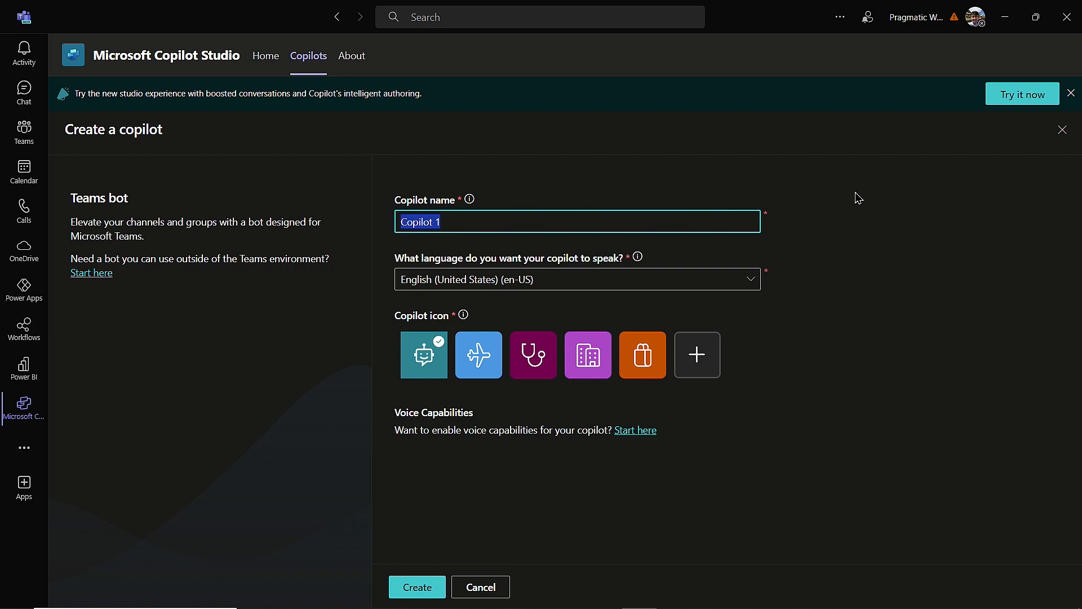
pyautogui.write('Mr. pra')
pyautogui.press('BackSpace')
pyautogui.press('BackSpace')
pyautogui.press('BackSpace')
pyautogui.write("Peterson's Student H")
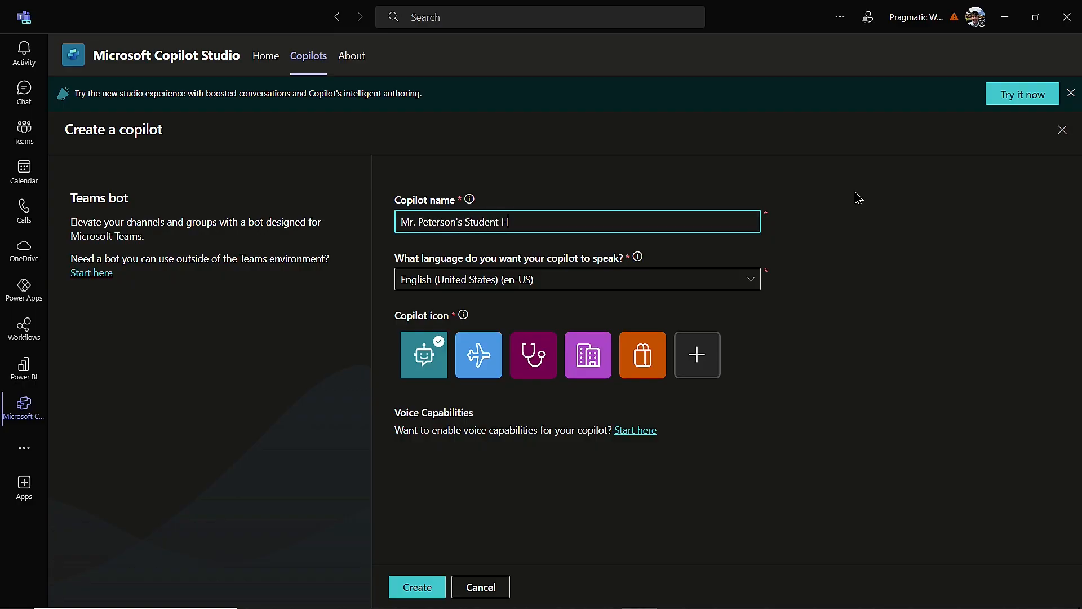
pyautogui.write('elp')
pyautogui.press('BackSpace')
pyautogui.press('BackSpace')
pyautogui.press('BackSpace')
pyautogui.press('BackSpace')
pyautogui.write('Assistant')
pyautogui.click(415, 587)
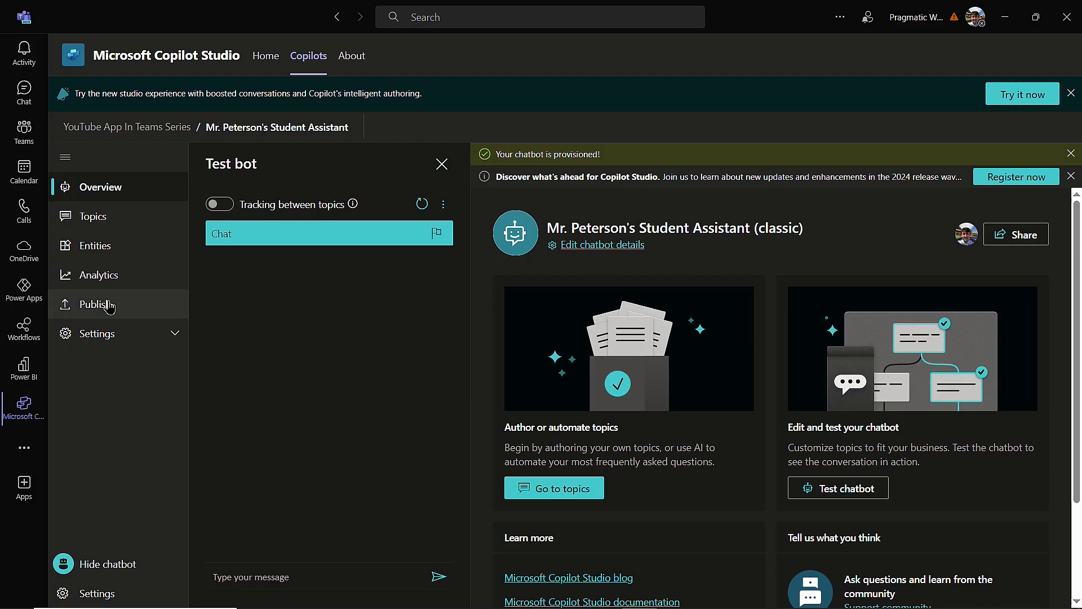
# Open the copilot's topics and send "stores near me" to the test bot with tracking between topics turned on.
pyautogui.click(87, 220)
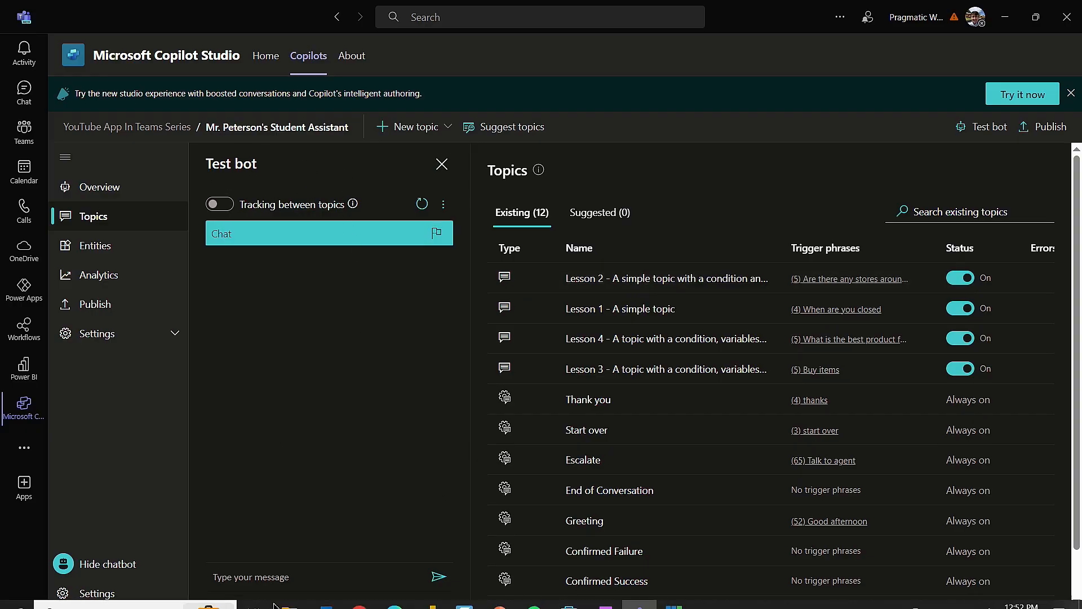
pyautogui.click(286, 575)
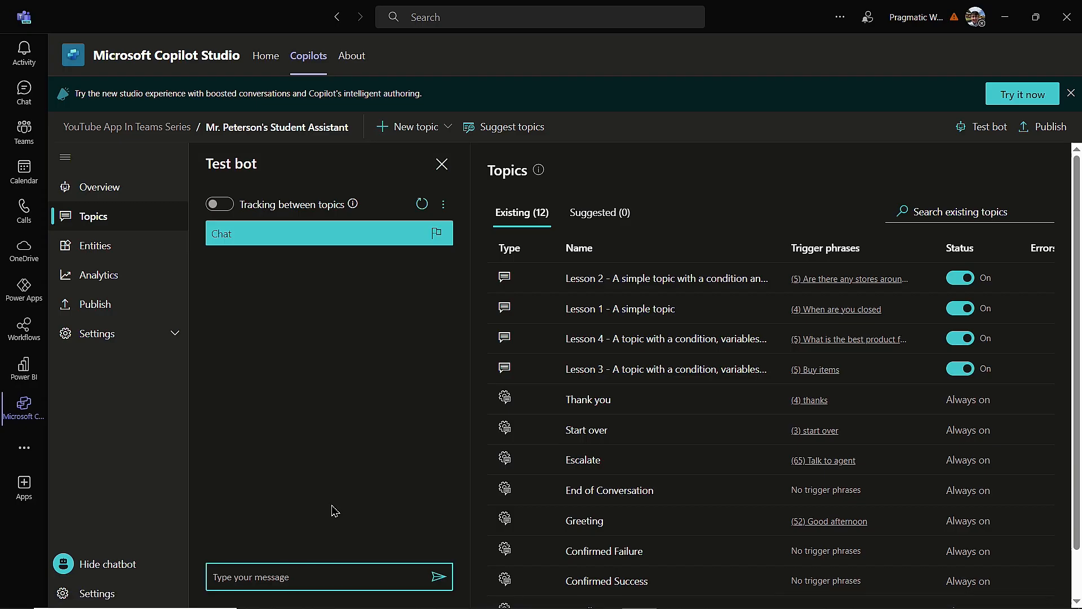
pyautogui.write('stores near')
pyautogui.write('me')
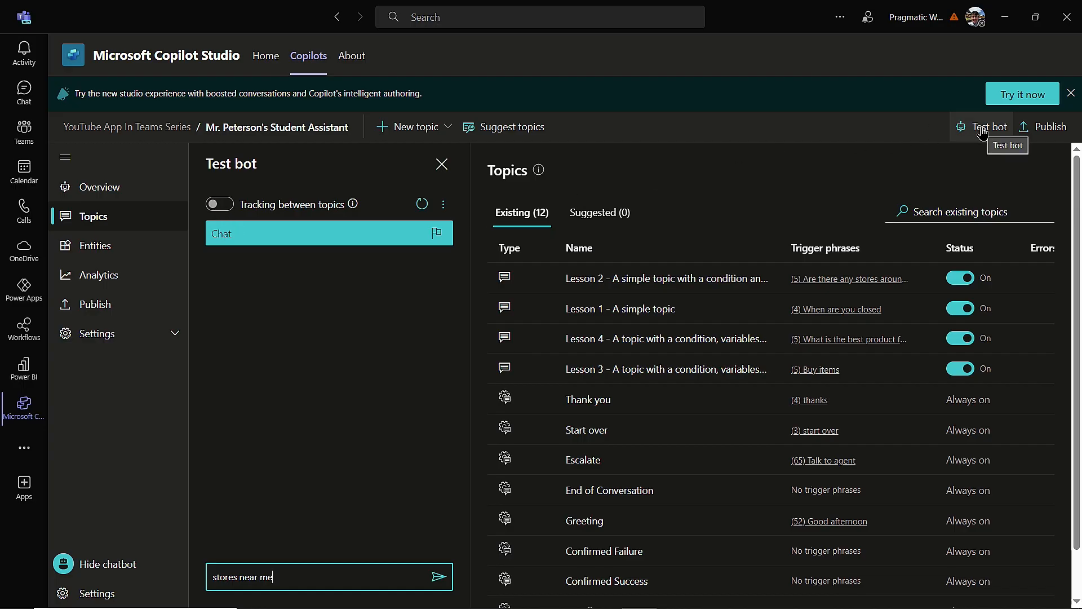
pyautogui.click(220, 205)
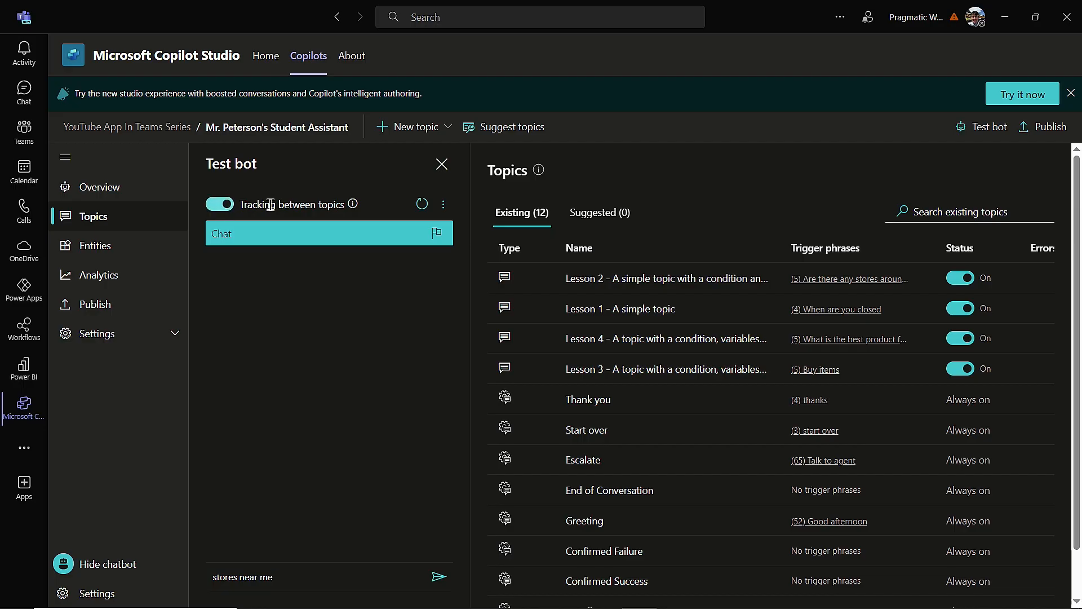
pyautogui.click(439, 580)
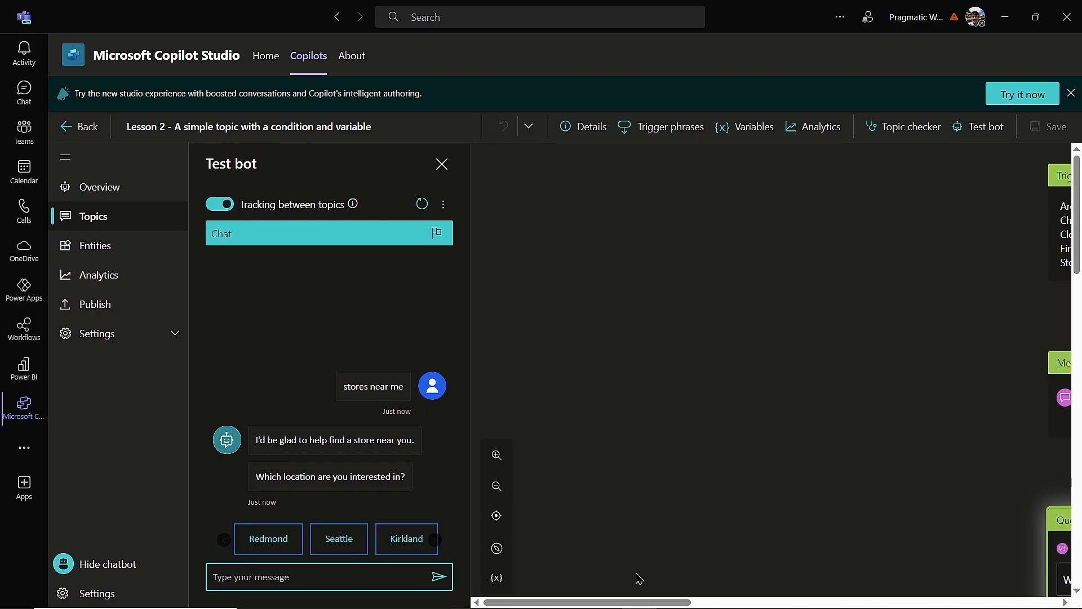
# Review the Lesson 2 topic's message and question nodes, and answer the test bot's location question with Redmond.
pyautogui.click(647, 603)
pyautogui.moveTo(646, 603); pyautogui.dragTo(782, 604)
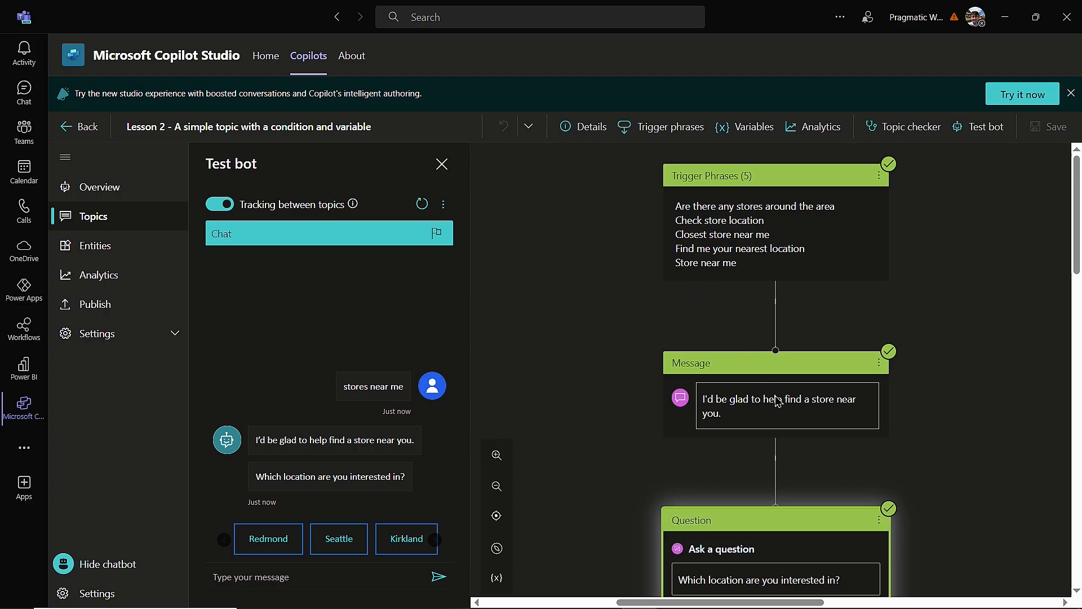
pyautogui.scroll(-3, 779, 420)
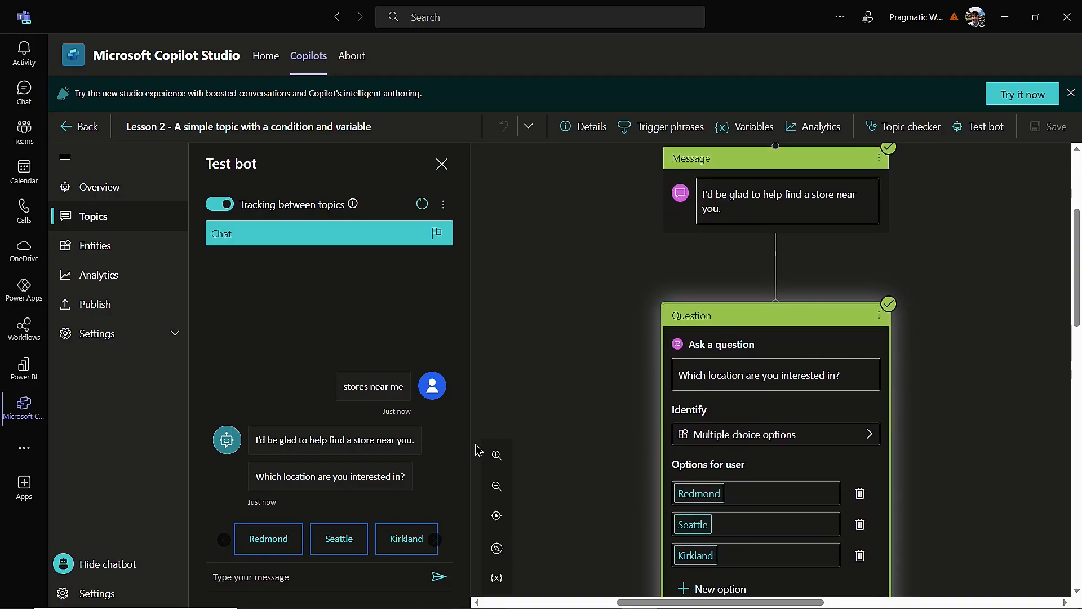
pyautogui.click(269, 533)
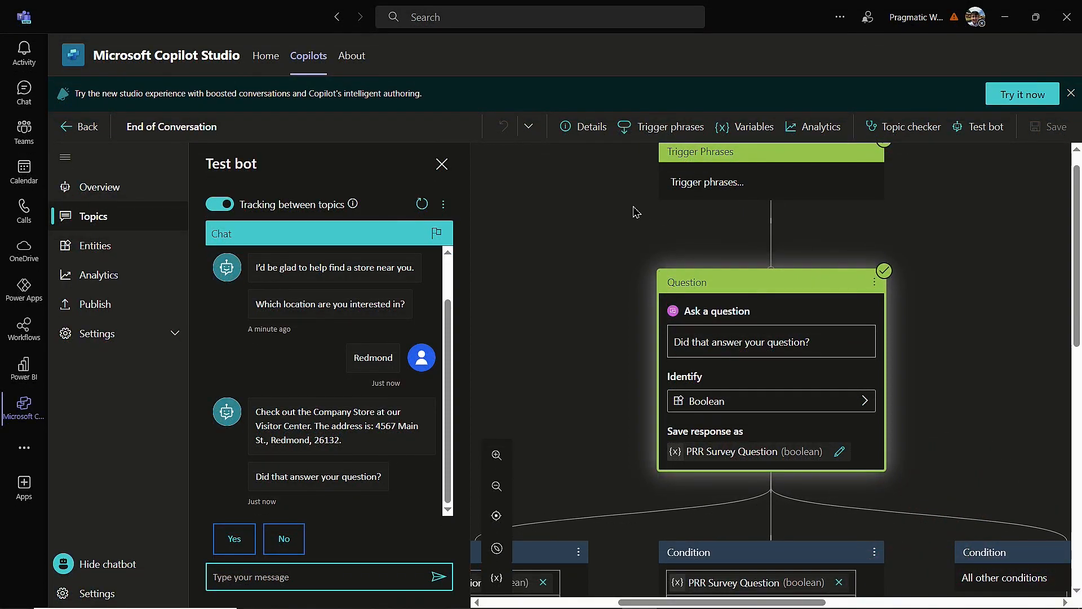
# Close the test chat and create a new topic from blank in the topics list.
pyautogui.click(95, 223)
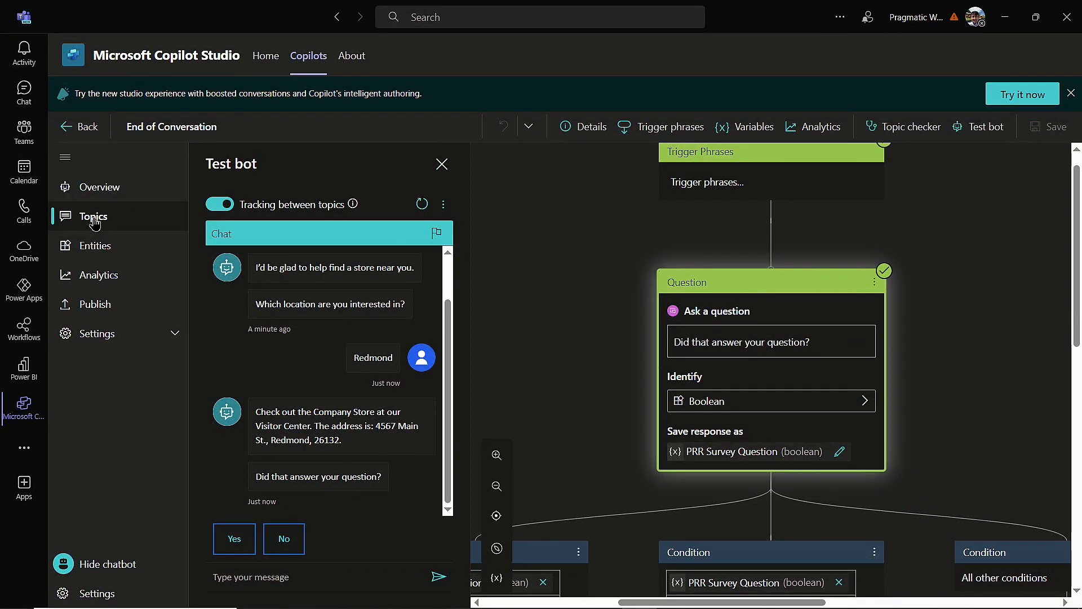
pyautogui.click(442, 164)
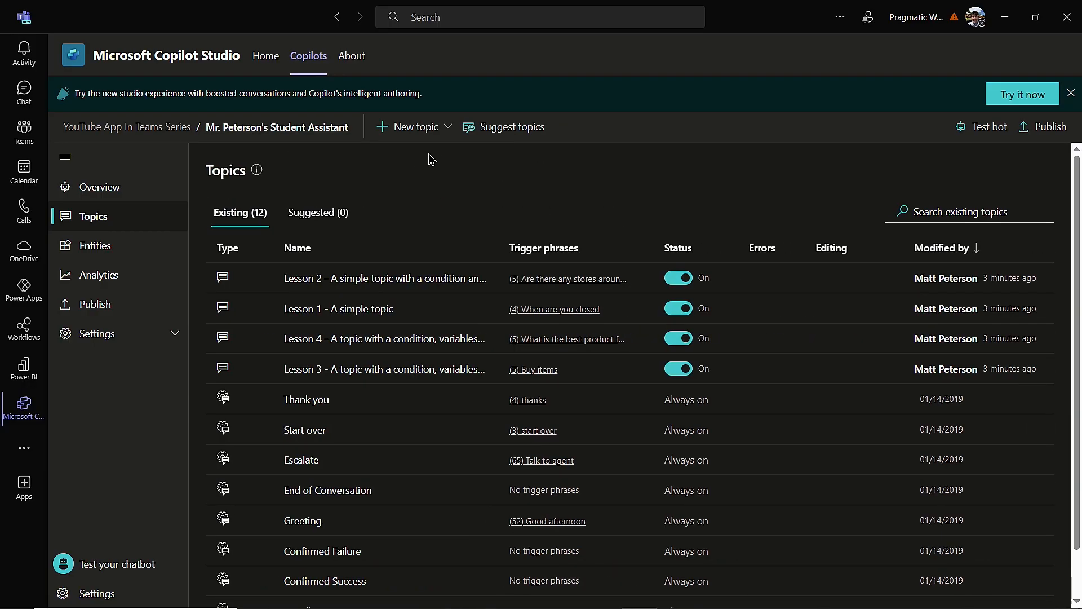
pyautogui.click(440, 128)
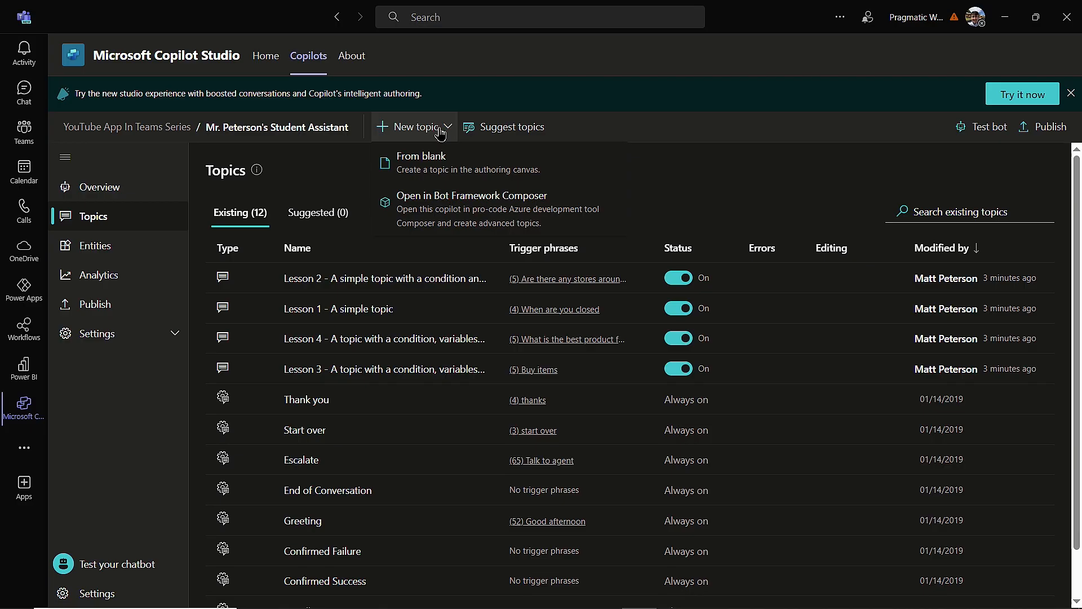
pyautogui.click(435, 174)
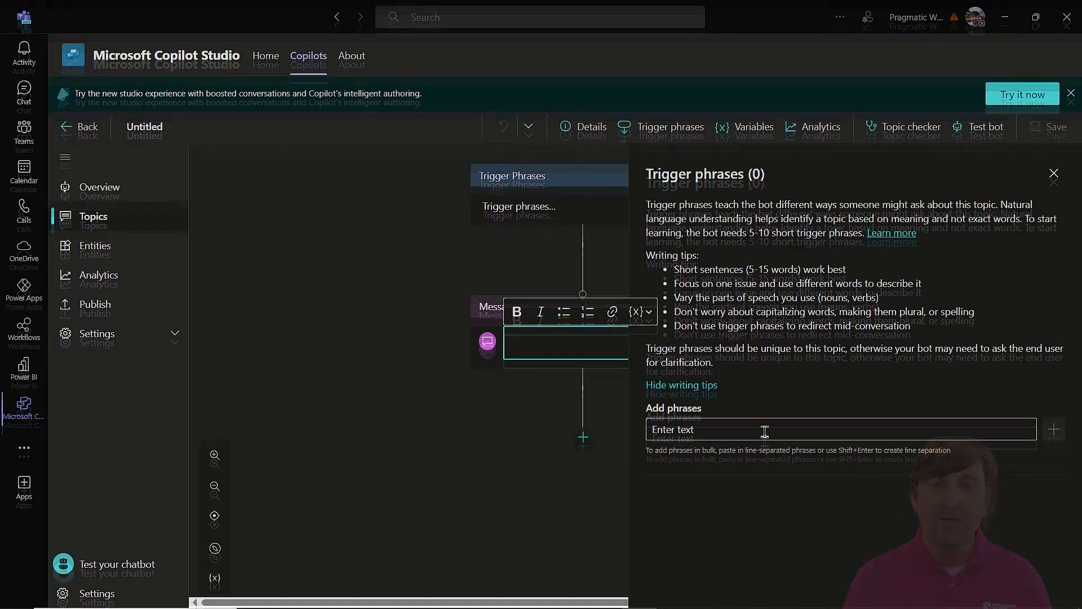
# Add the trigger phrases "turn in homework", "late work" and "missing homework" to the new topic.
pyautogui.click(765, 431)
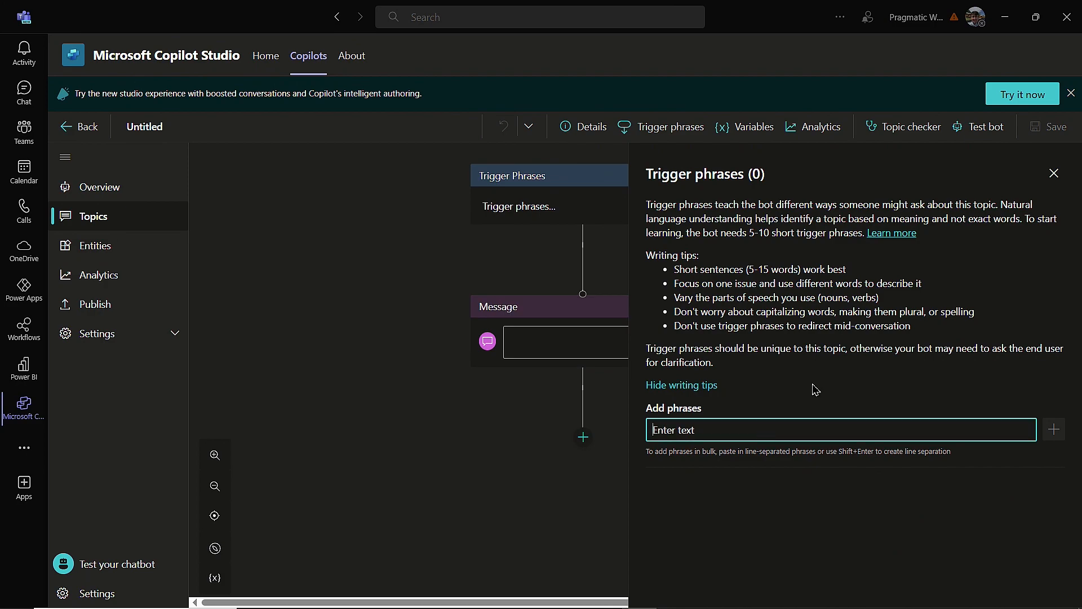
pyautogui.write('turn in home')
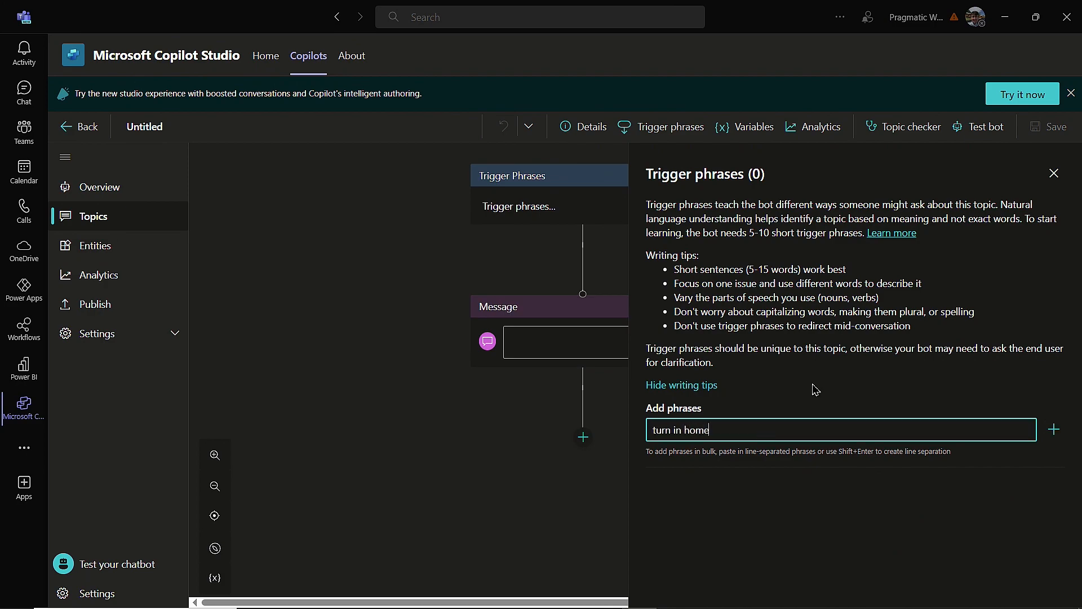
pyautogui.write('work')
pyautogui.press('Return')
pyautogui.write('late w')
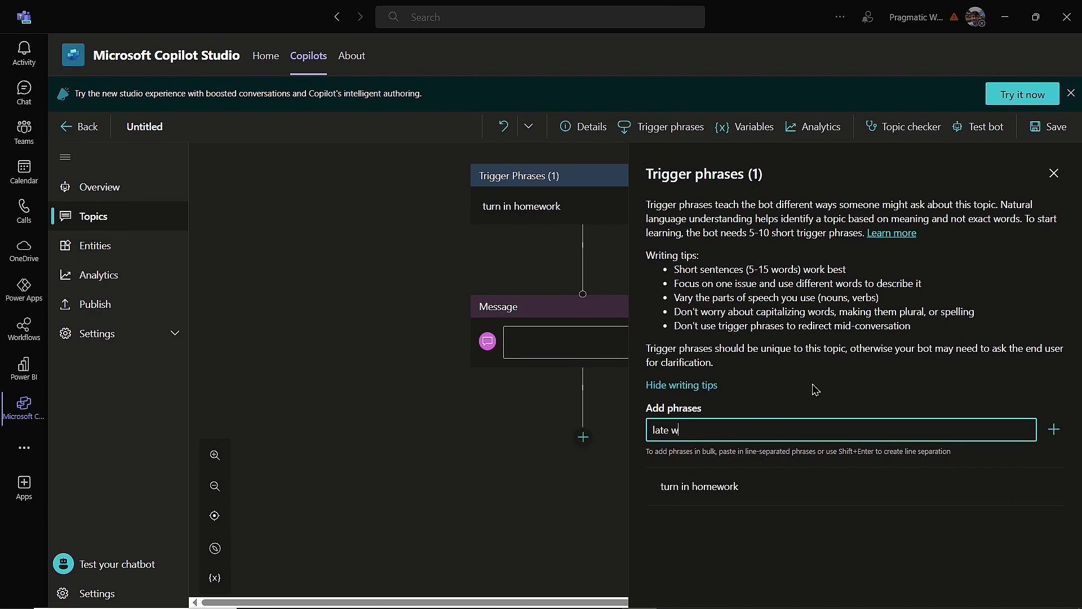
pyautogui.write('ork')
pyautogui.press('Return')
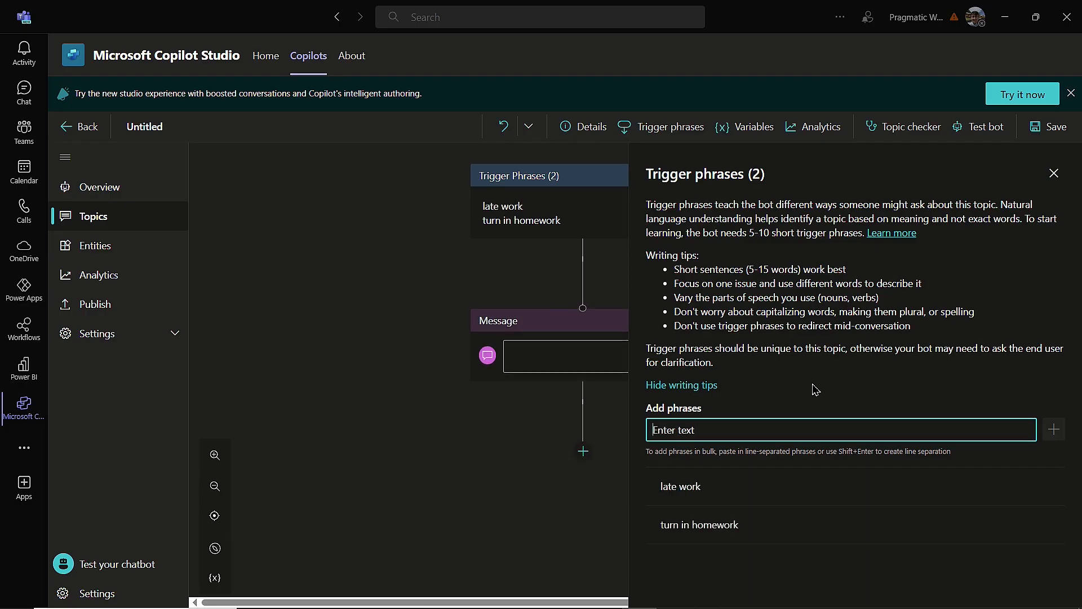
pyautogui.write('missing homework')
pyautogui.press('Return')
# Add the trigger phrases "my dog at my homework" and "homework policy", and finish editing the trigger phrases.
pyautogui.write('m')
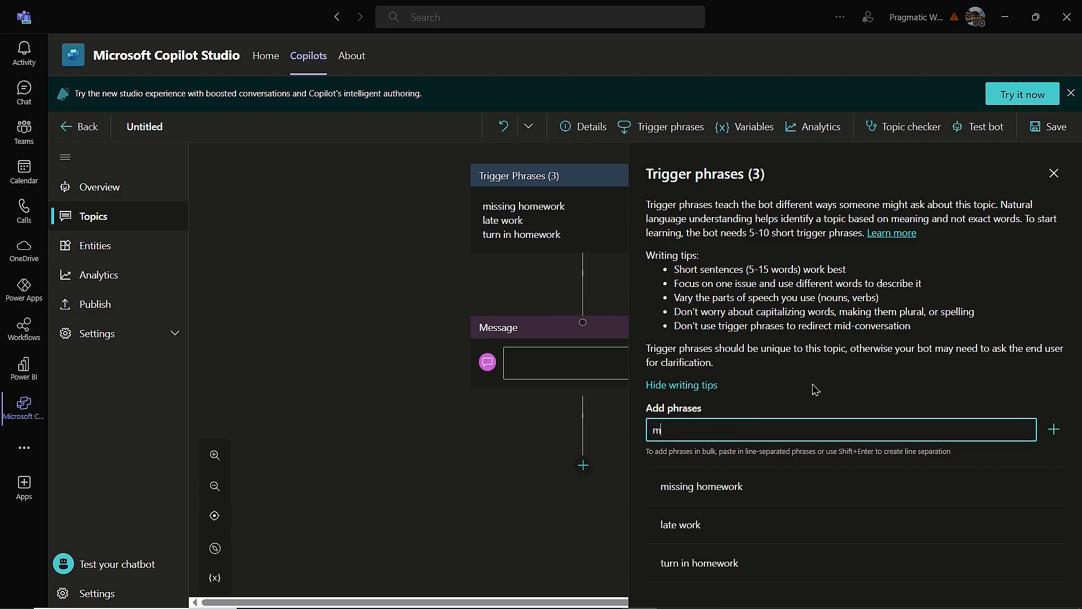
pyautogui.write('y dog at my homewor')
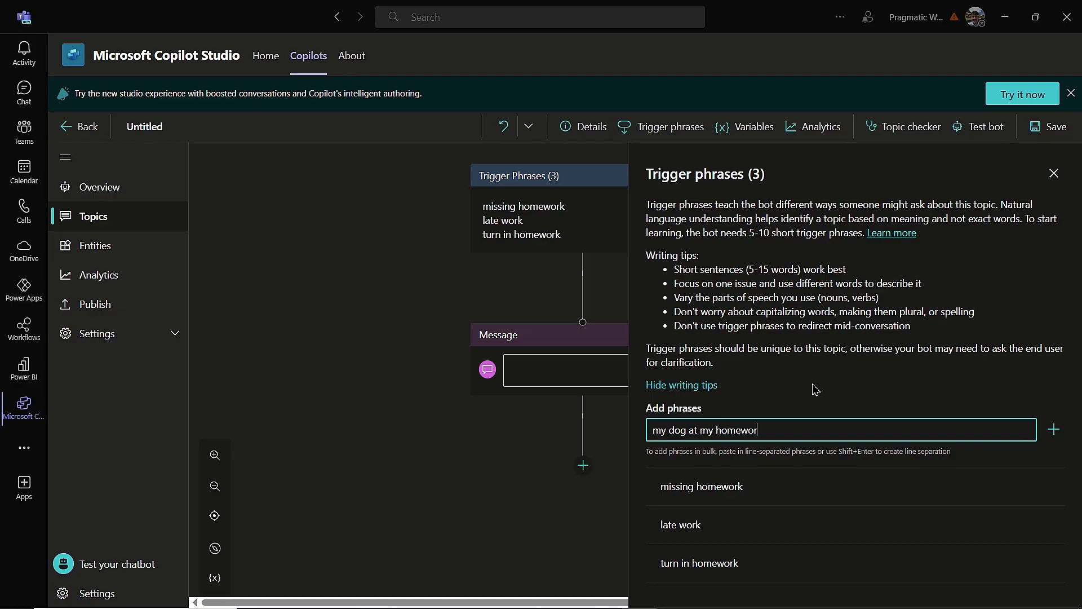
pyautogui.write('k')
pyautogui.press('Return')
pyautogui.write('hom')
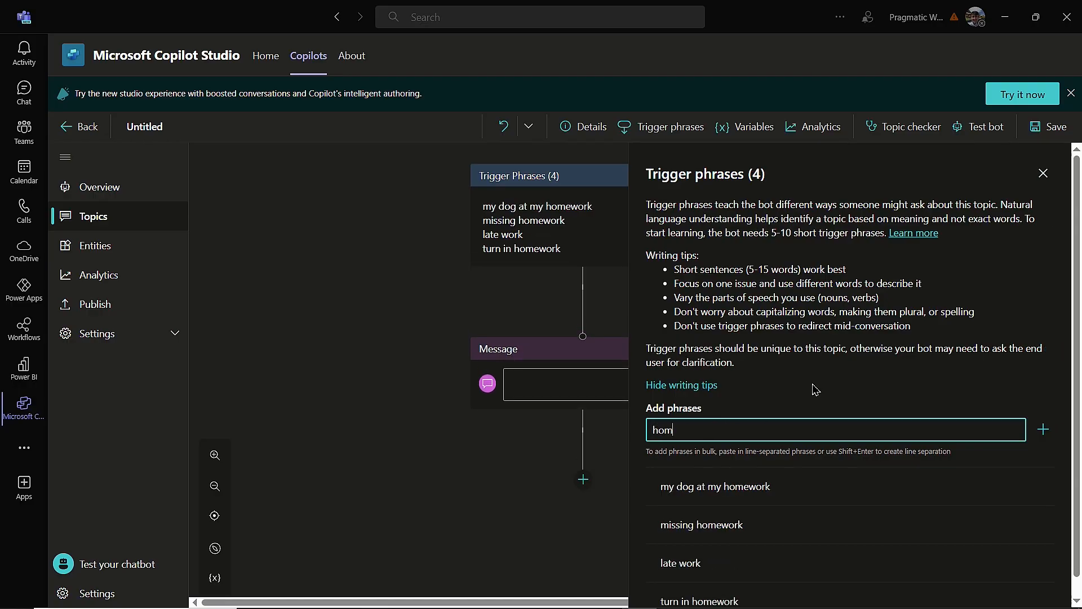
pyautogui.write('ework policy')
pyautogui.press('Return')
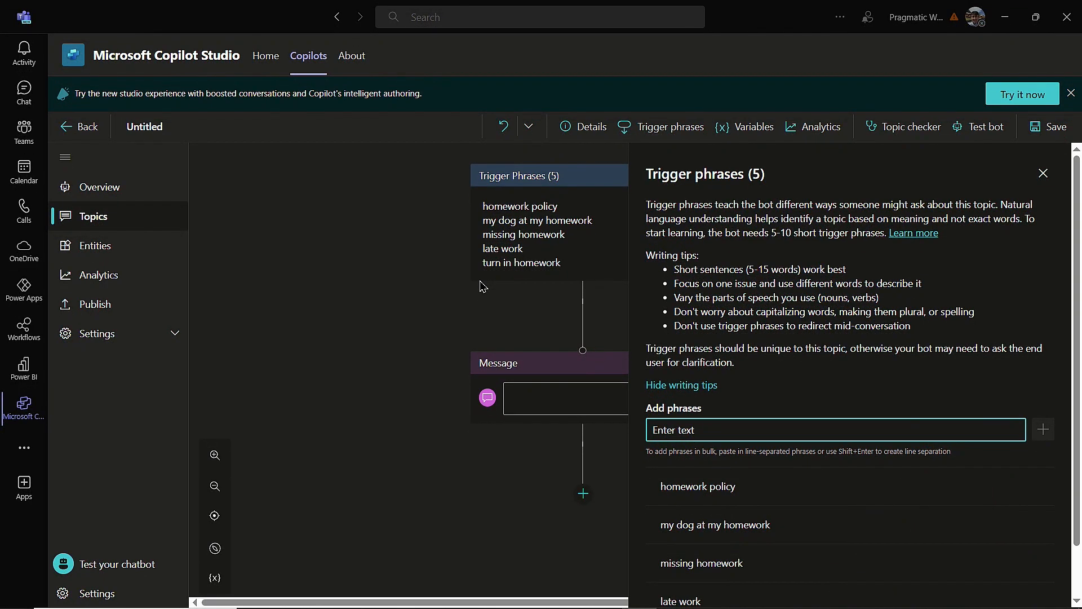
pyautogui.click(1044, 173)
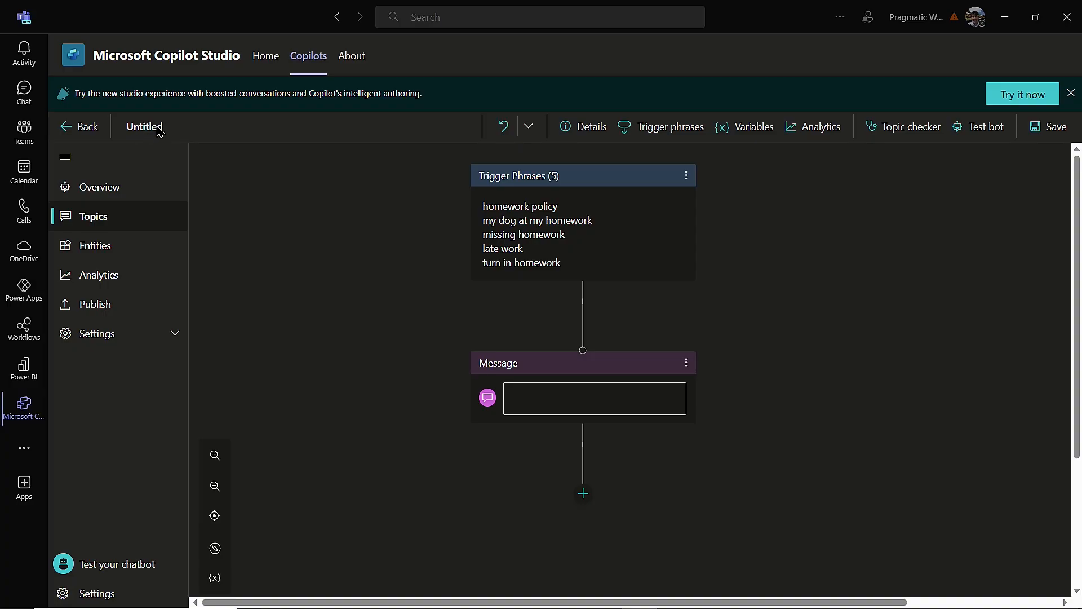
# Rename the untitled topic as "Homework Policy" in its details.
pyautogui.click(596, 135)
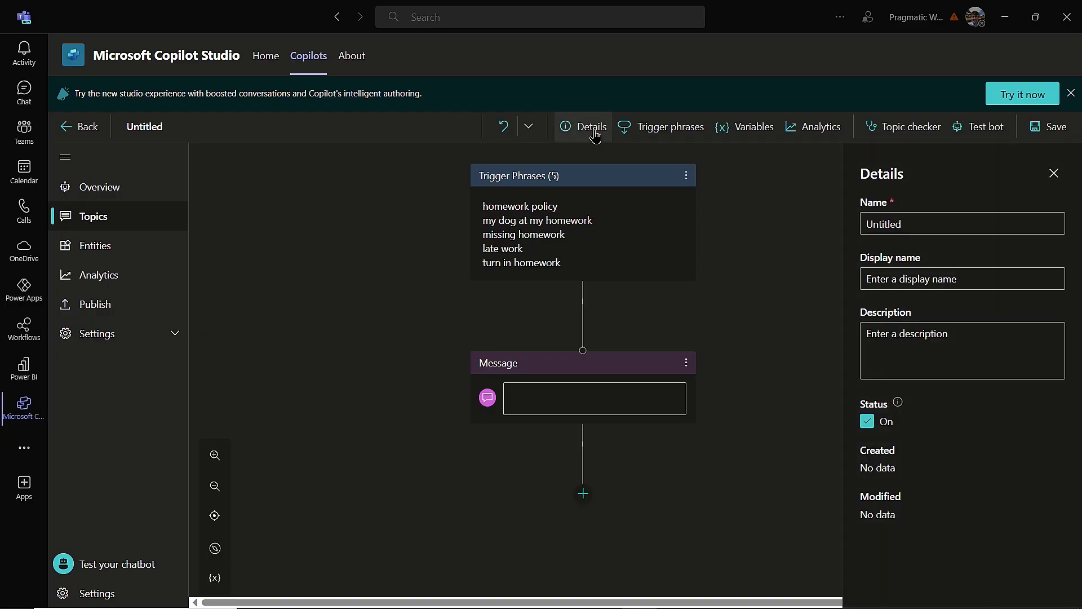
pyautogui.doubleClick(966, 233)
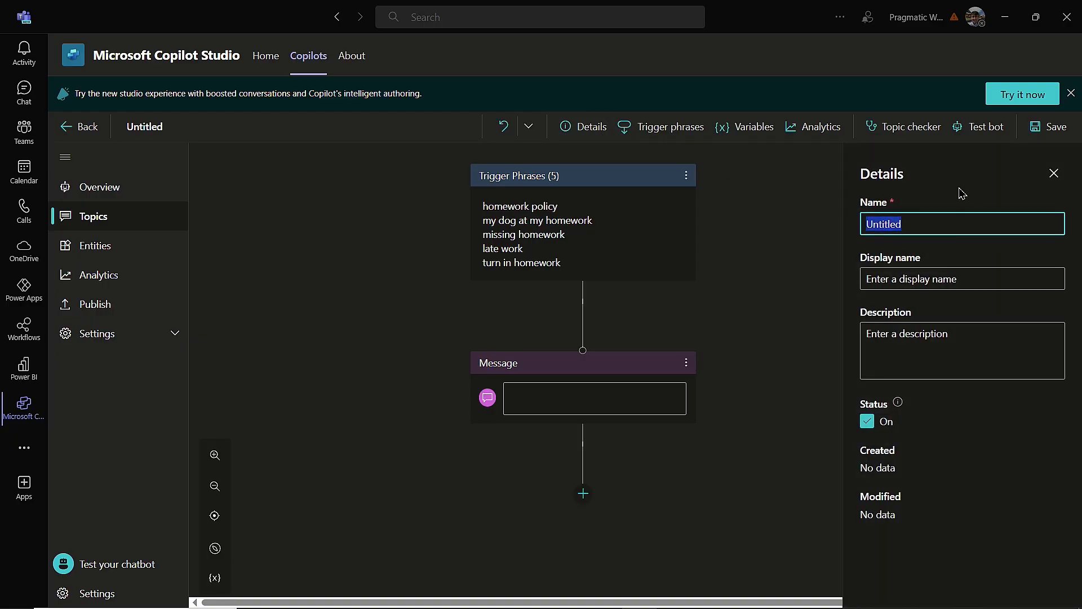
pyautogui.write('Homework Q')
pyautogui.write('ual')
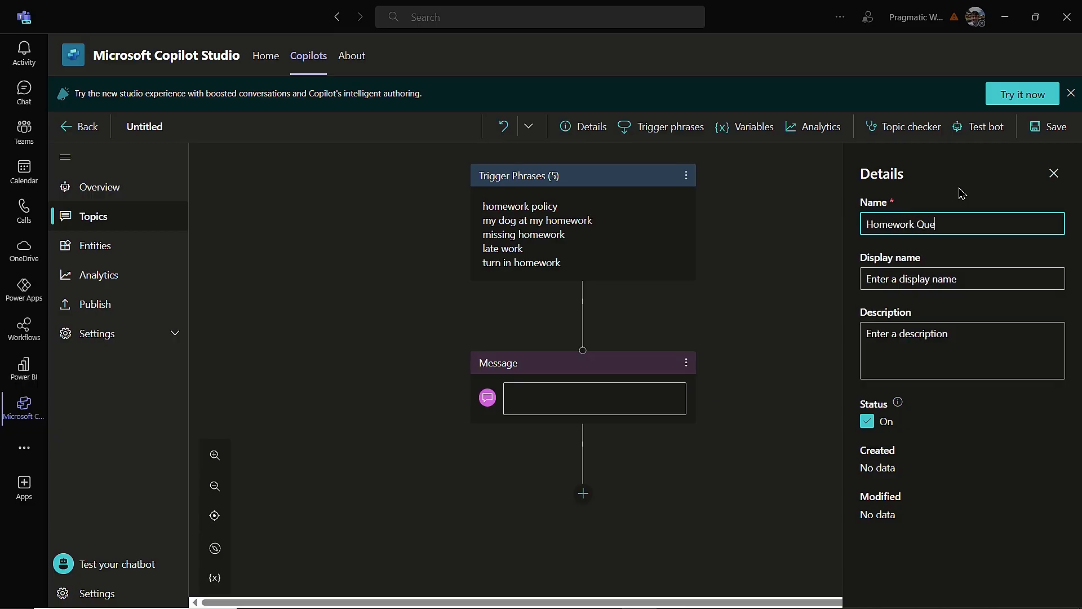
pyautogui.press('BackSpace')
pyautogui.press('BackSpace')
pyautogui.press('BackSpace')
pyautogui.press('BackSpace')
pyautogui.write('Policy')
# Save the Homework Policy topic despite its error and close the topic details.
pyautogui.click(1044, 129)
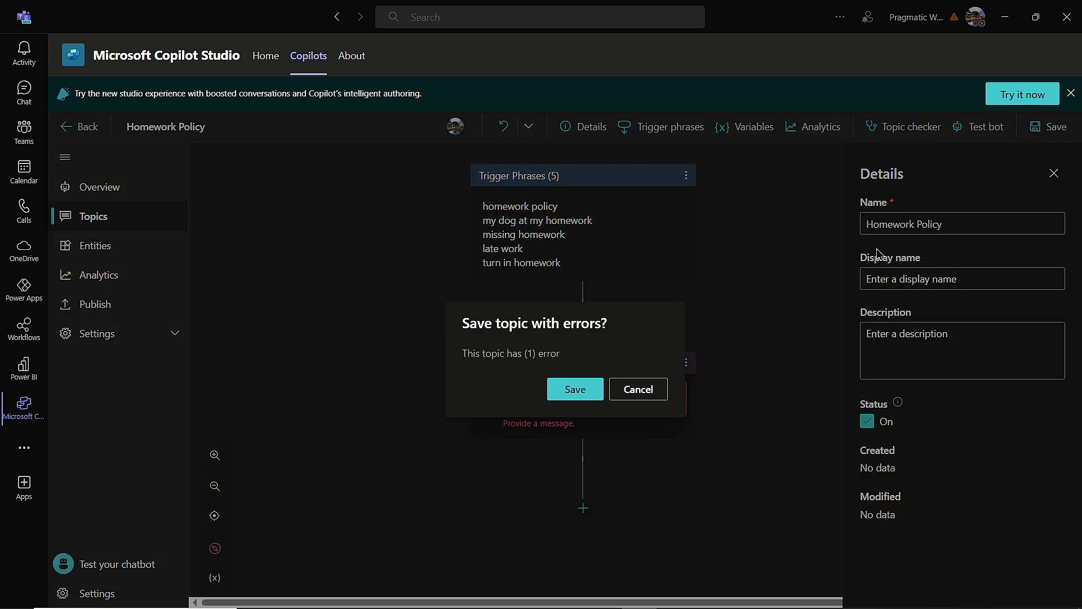
pyautogui.click(589, 390)
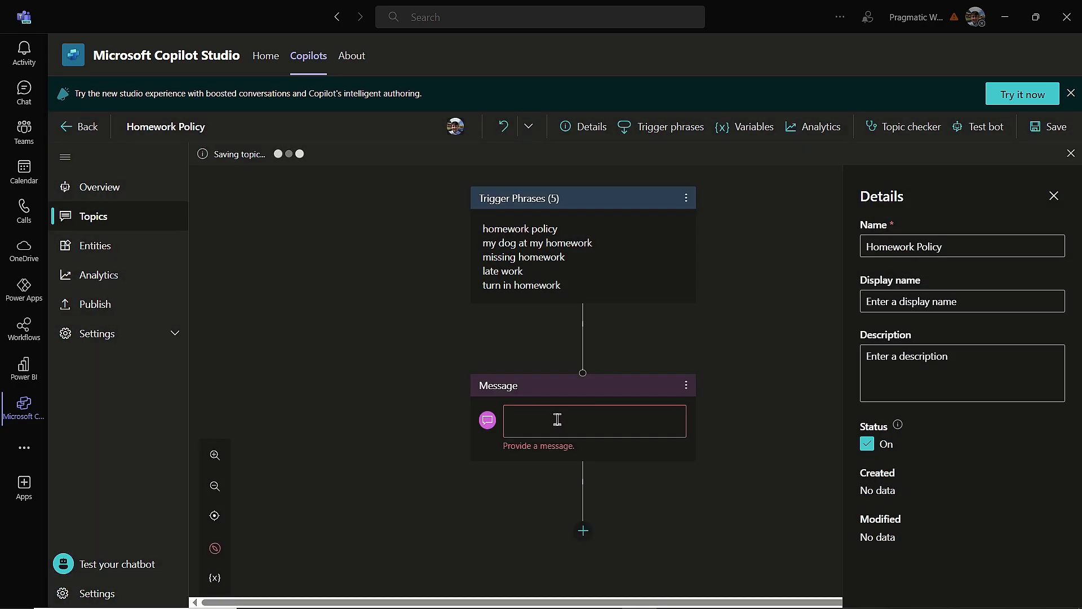
pyautogui.click(1053, 197)
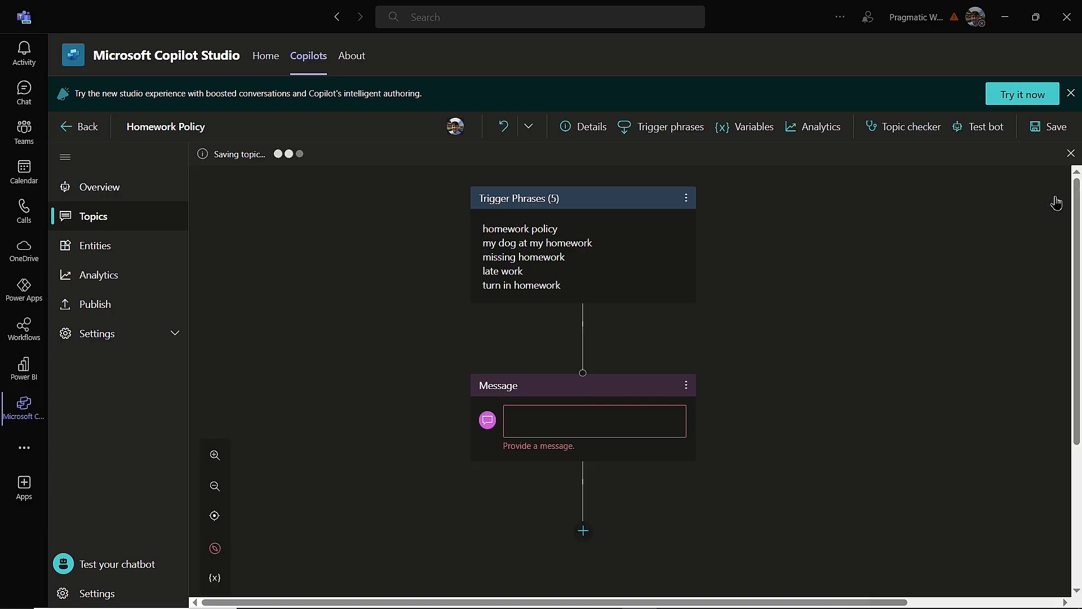
# Write the message "I see you have a homework related questions.", introduce the teacher's assistant by the teacher's name, offer help, and save the topic.
pyautogui.click(552, 412)
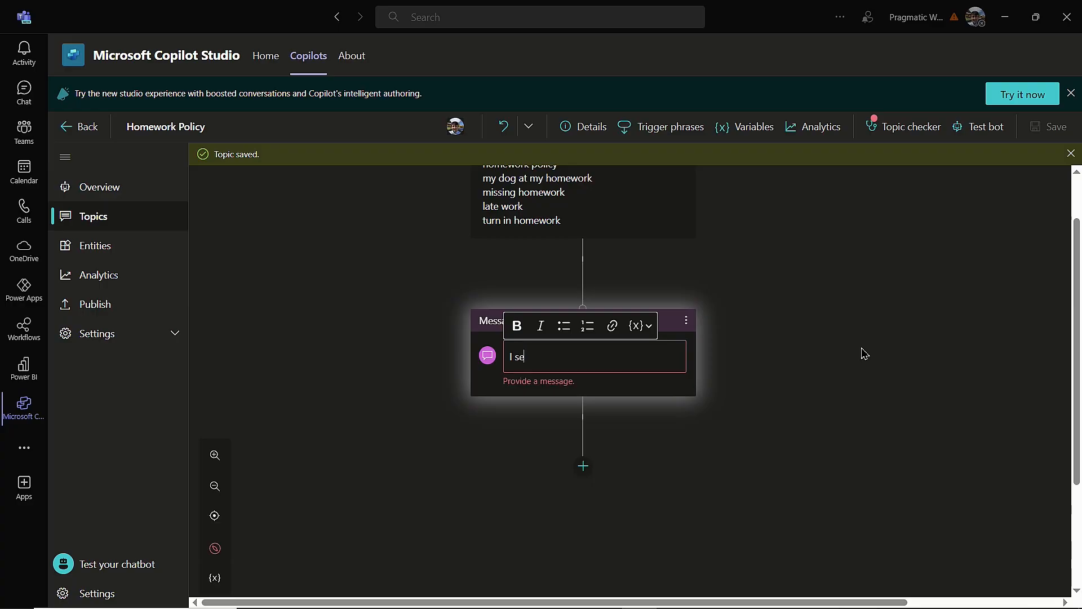
pyautogui.write('I see you have a')
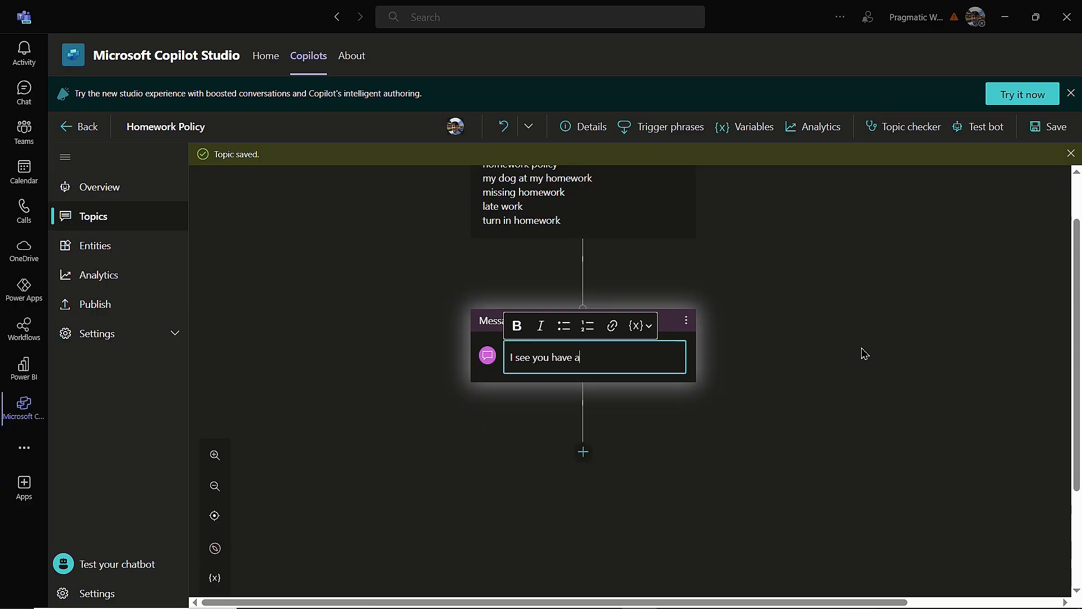
pyautogui.write(' homework related questio')
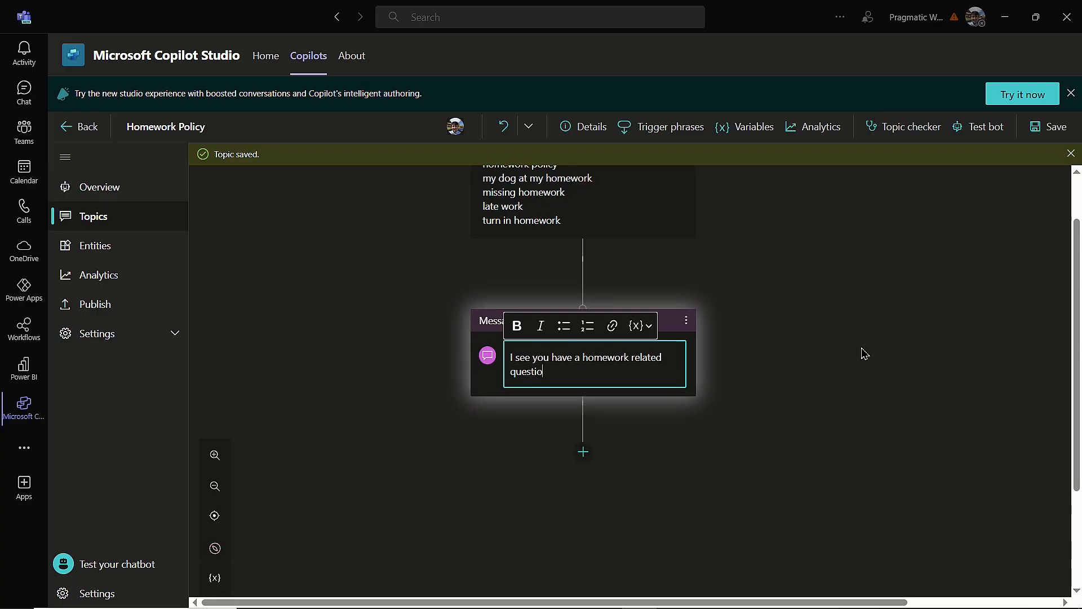
pyautogui.write("ns.  I'm Mr. Peterson's assistant")
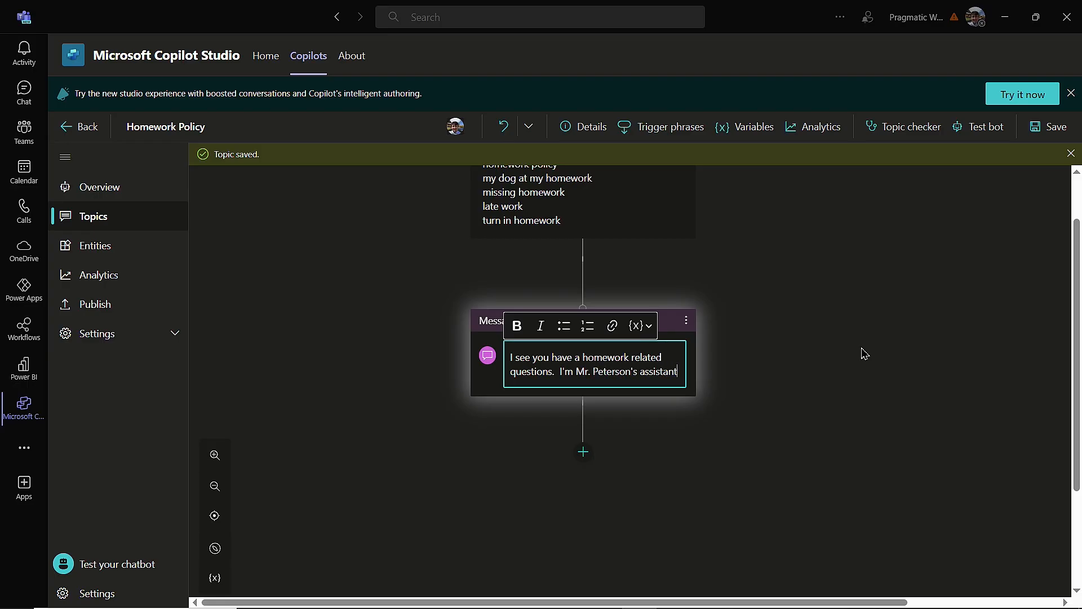
pyautogui.write(' and I can help you with that.')
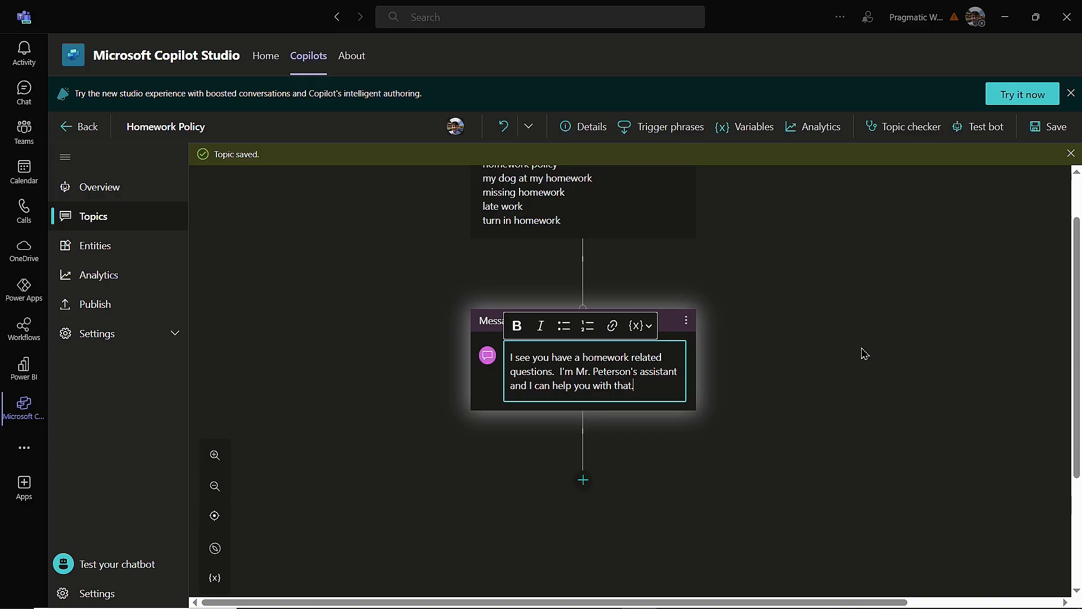
pyautogui.click(841, 319)
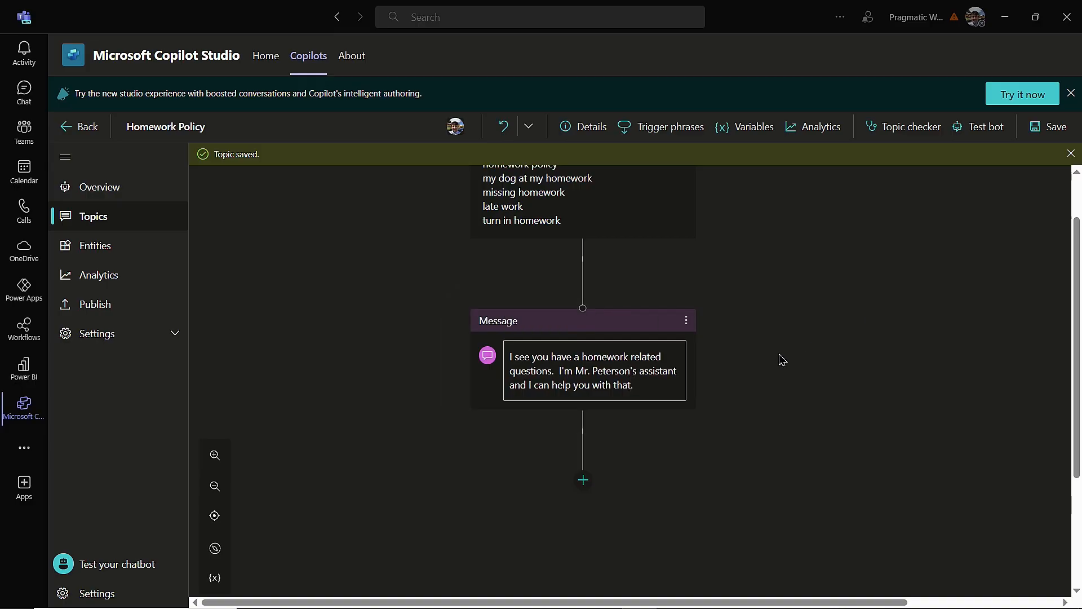
pyautogui.click(1048, 126)
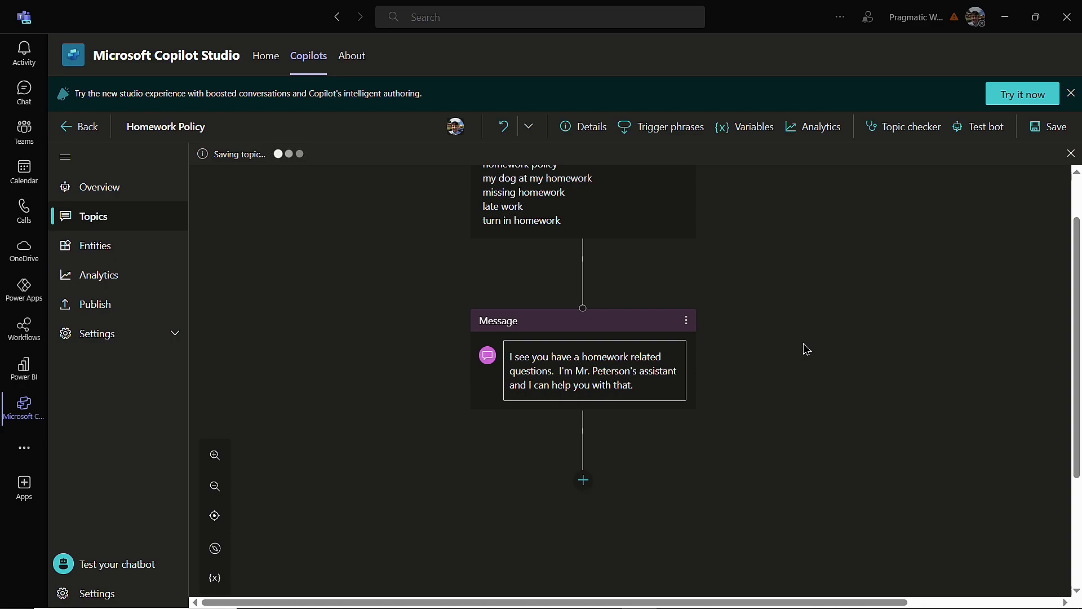
# Add a question after the message: "To help get you the information you need. Which of these is related to your homework question?".
pyautogui.scroll(-2, 795, 350)
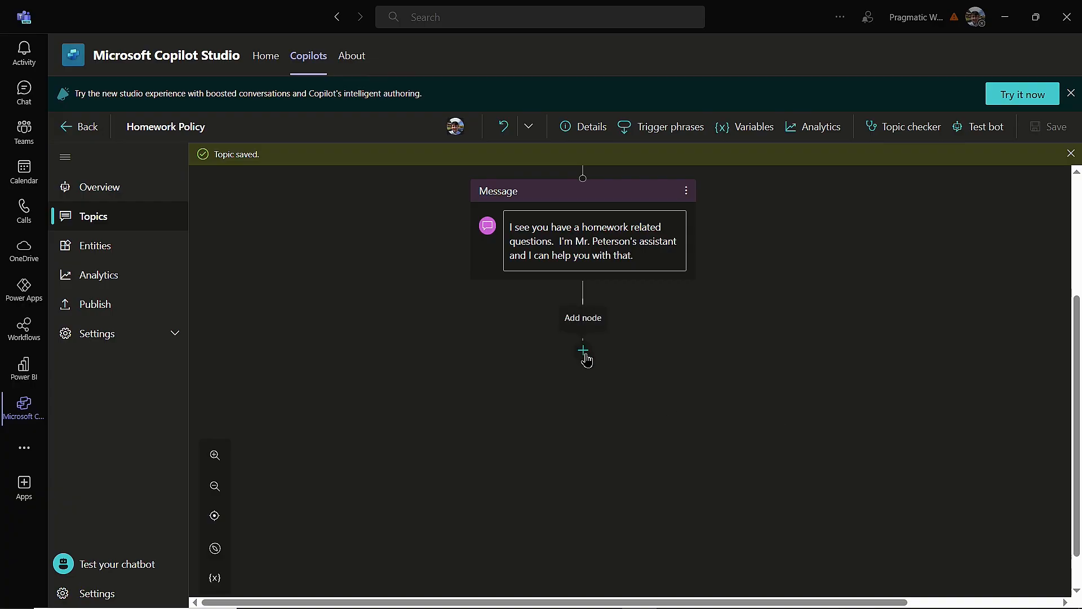
pyautogui.click(587, 339)
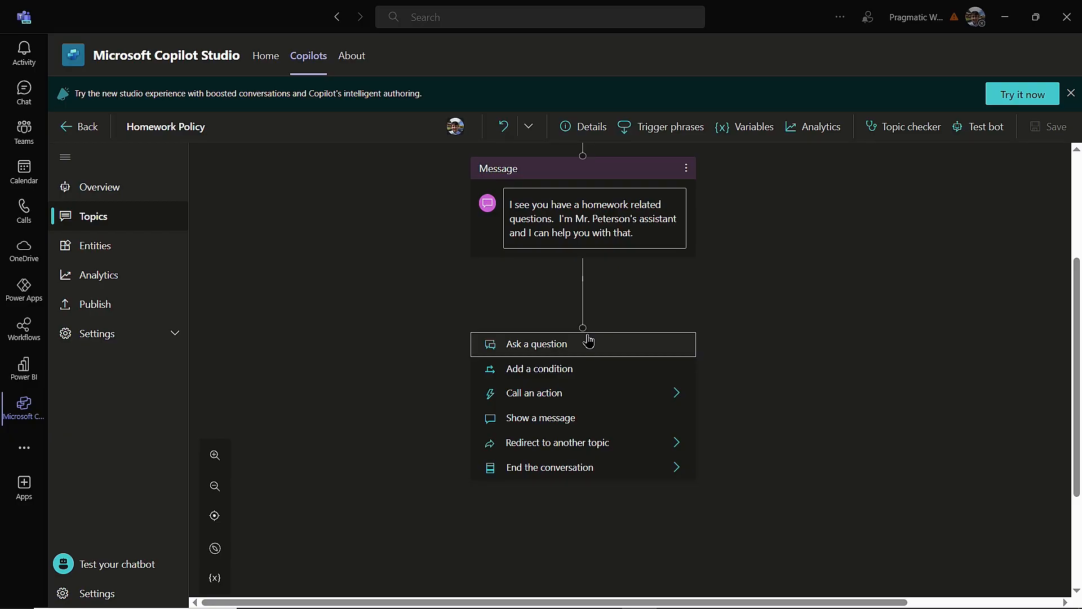
pyautogui.click(575, 348)
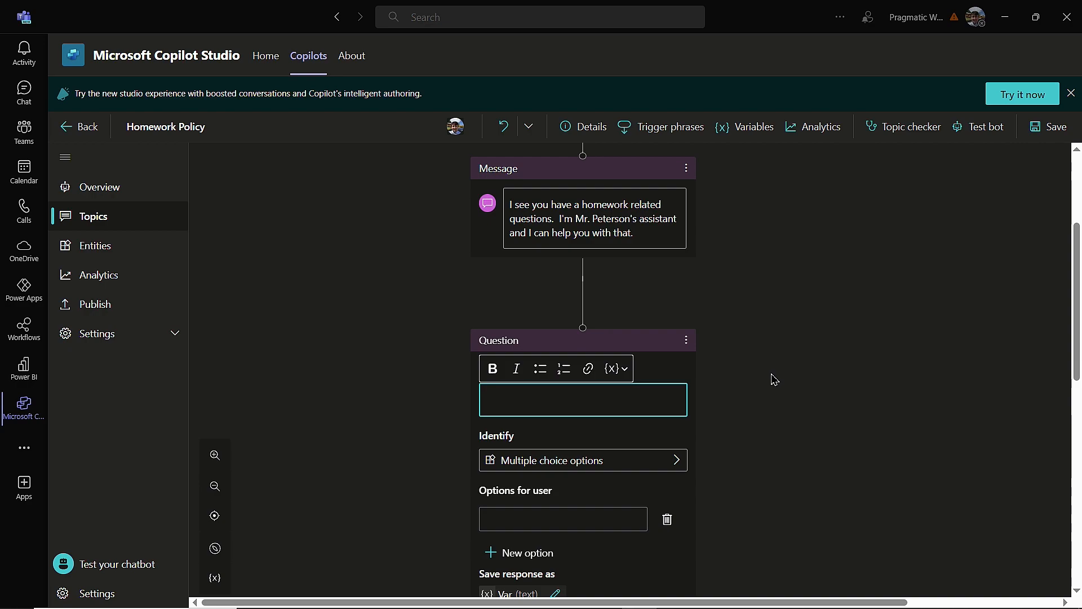
pyautogui.write('T')
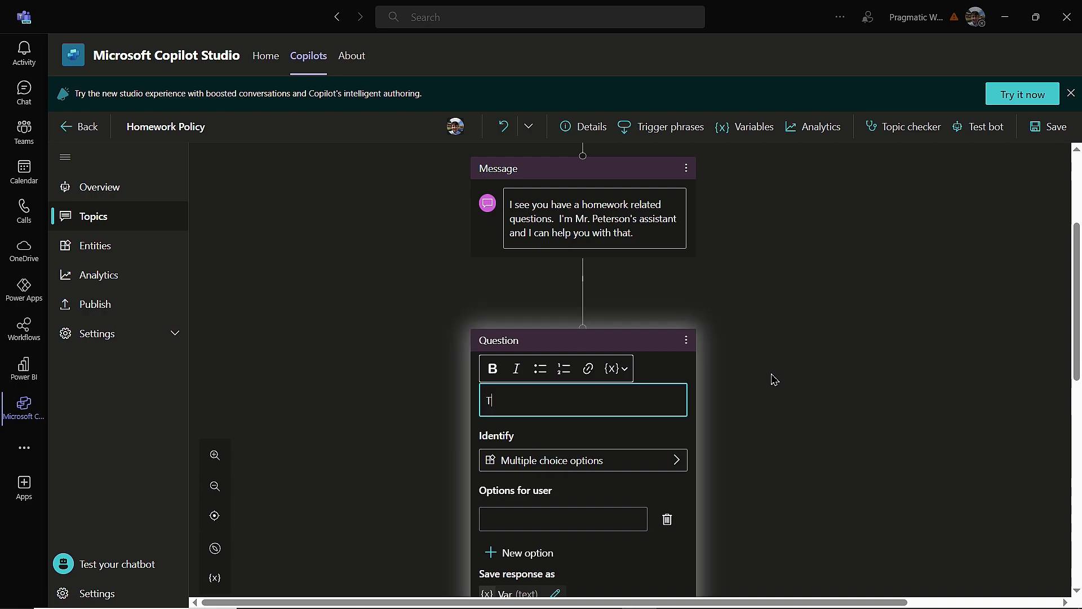
pyautogui.write('o help get you the information you need.')
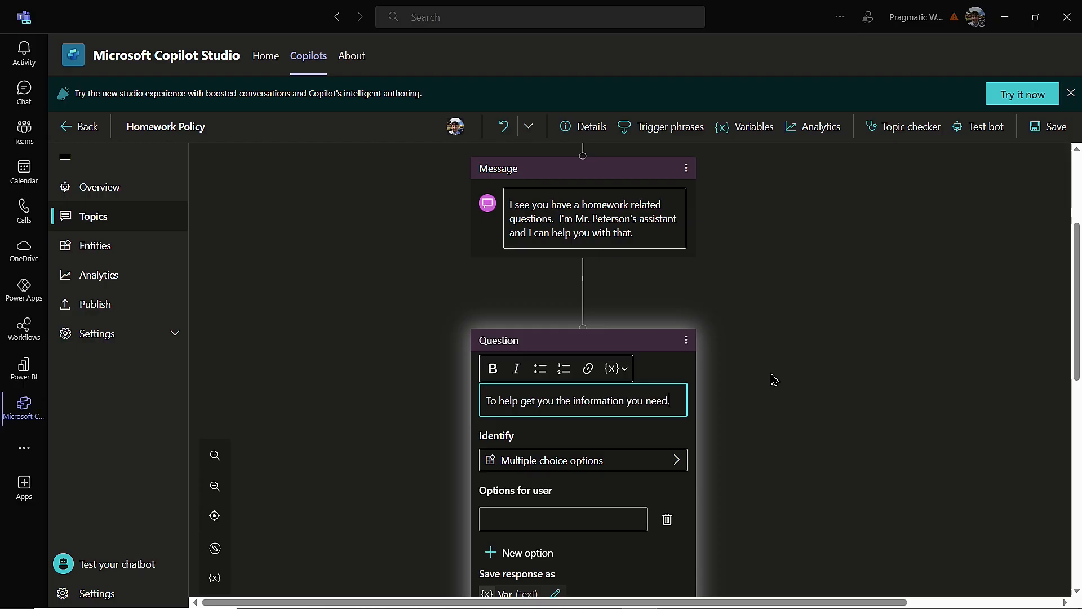
pyautogui.write(' Which of these is related')
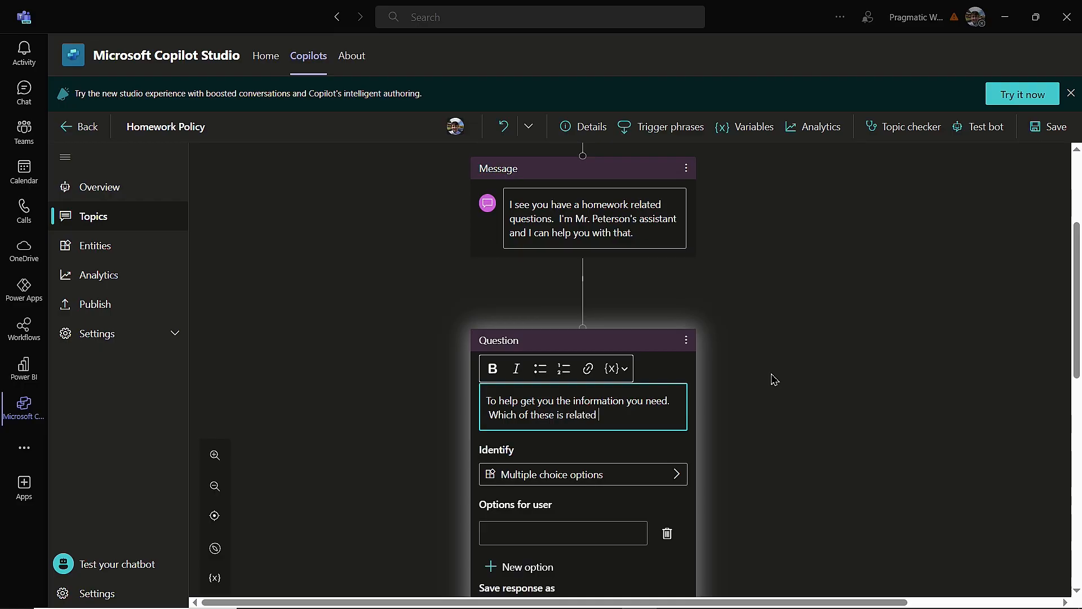
pyautogui.write('to your homework')
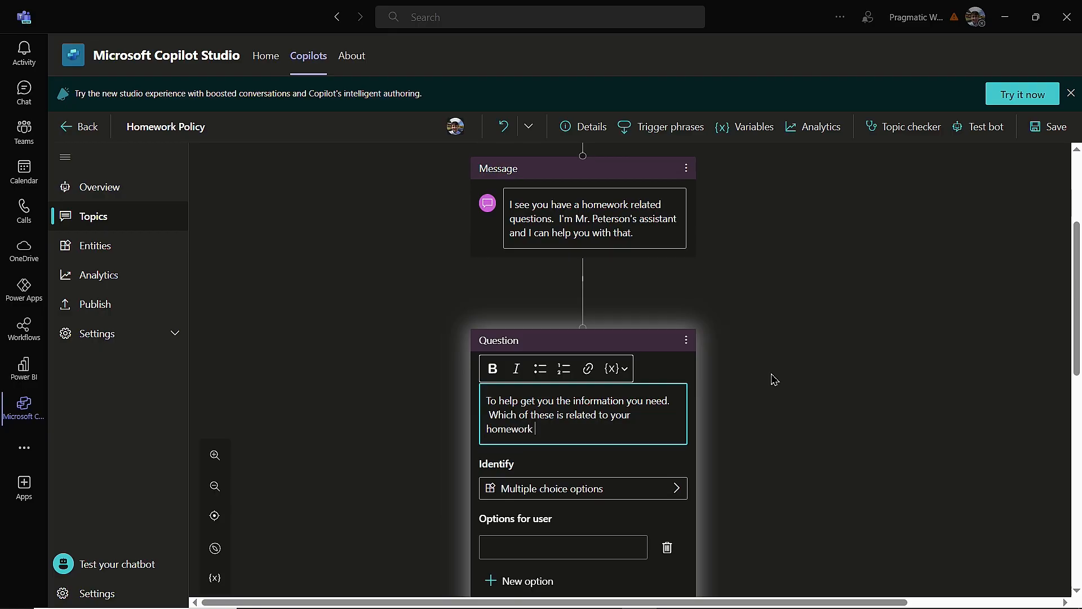
pyautogui.write(' question?')
# Have the question identify multiple choice options and enter "Late Homework" as the first option.
pyautogui.scroll(-3, 767, 375)
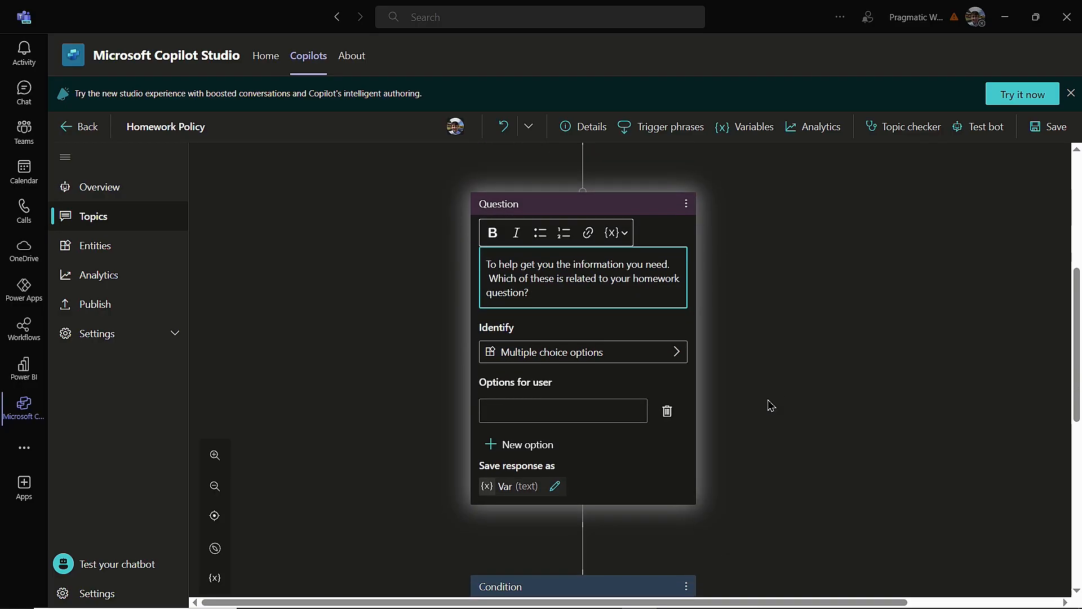
pyautogui.click(677, 355)
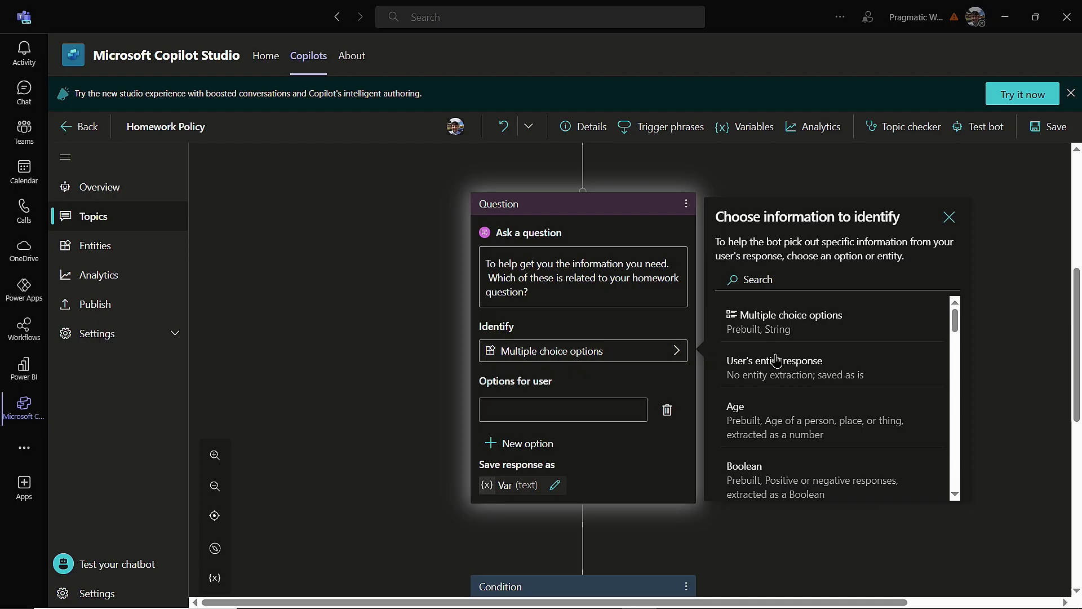
pyautogui.click(813, 333)
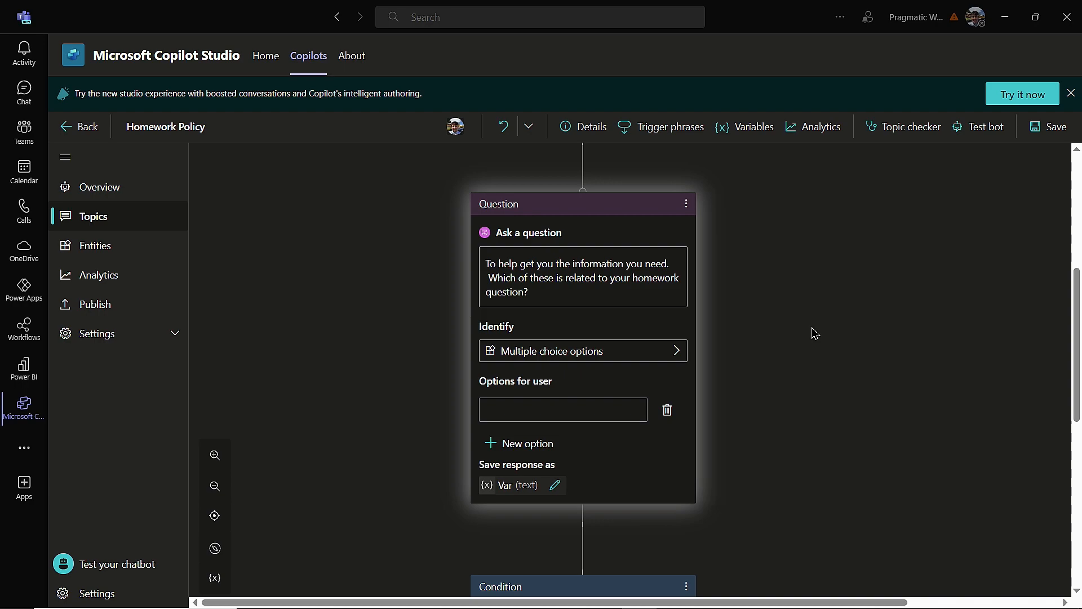
pyautogui.scroll(-1, 813, 333)
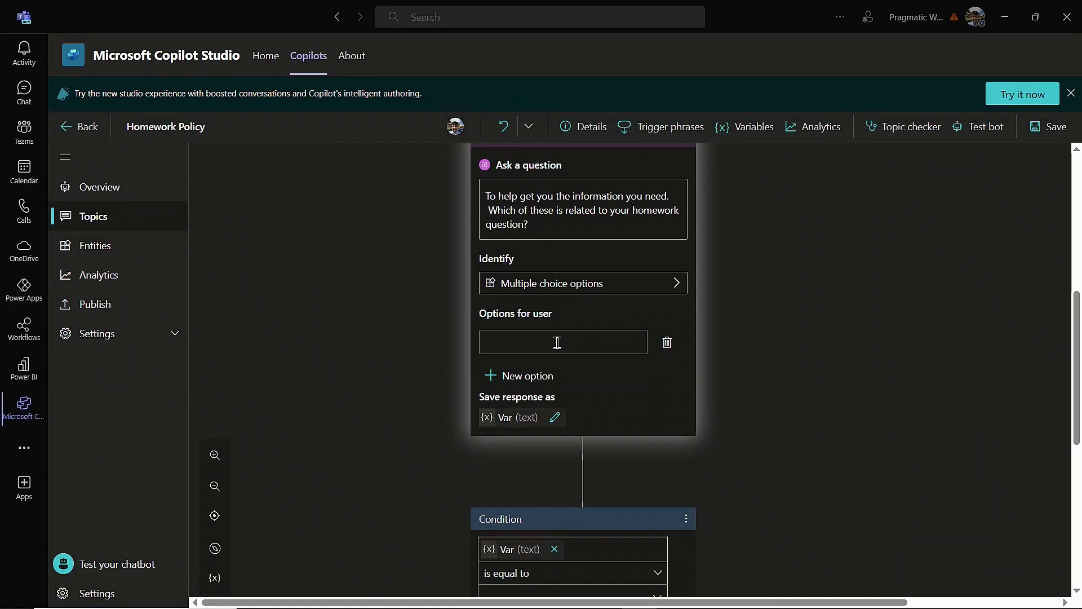
pyautogui.click(558, 342)
pyautogui.write('Late')
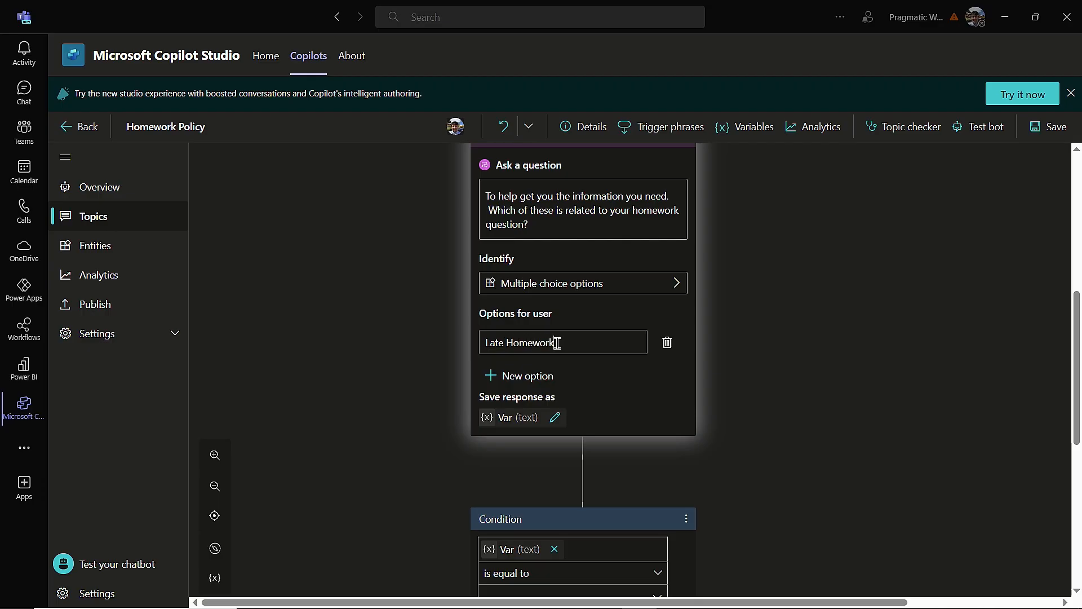
pyautogui.write(' Homework')
# Add the options "Where do I turn in my homework" and "Work when I was absent" to the question, and save the topic.
pyautogui.click(533, 376)
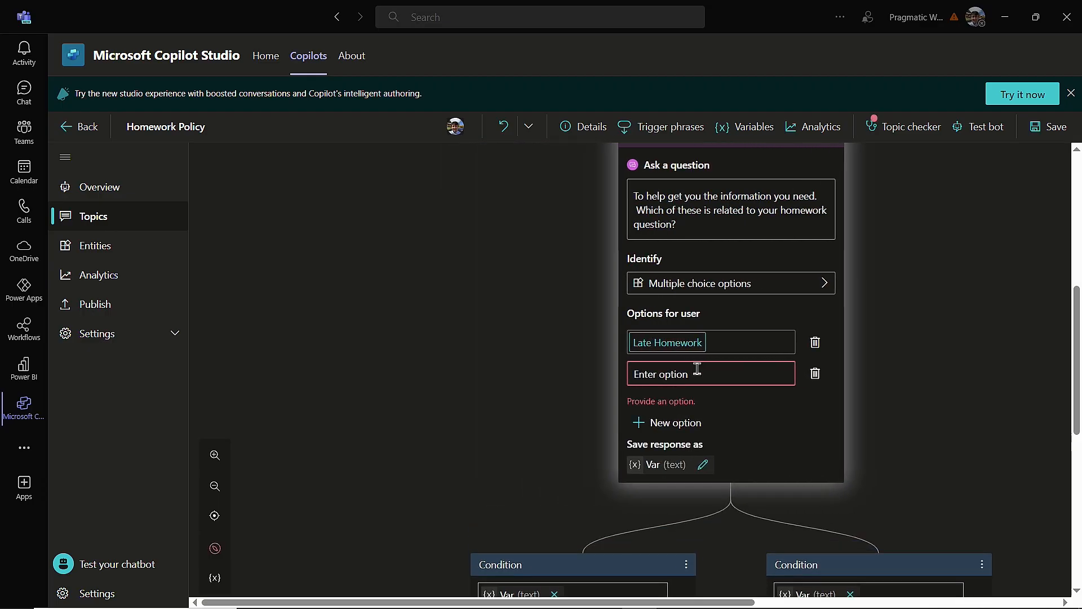
pyautogui.write('Where do I turn in my h')
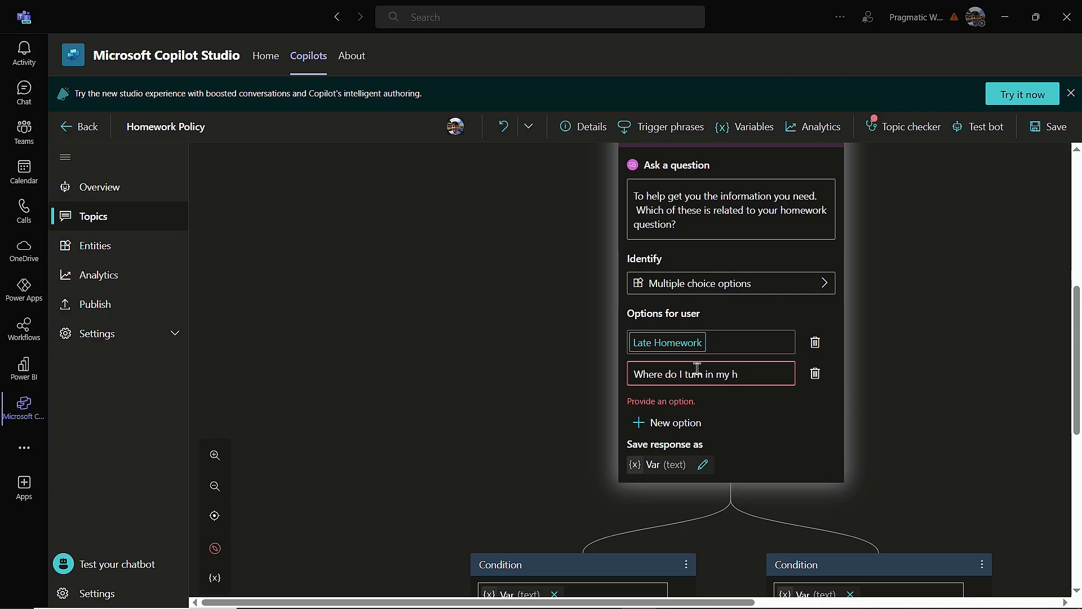
pyautogui.write('joomework')
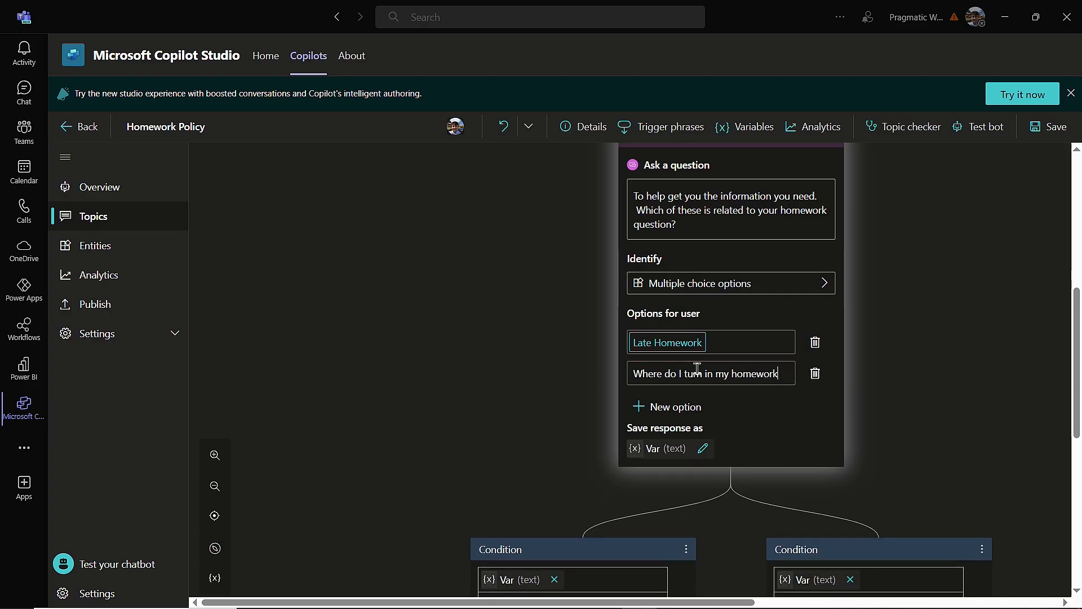
pyautogui.click(685, 406)
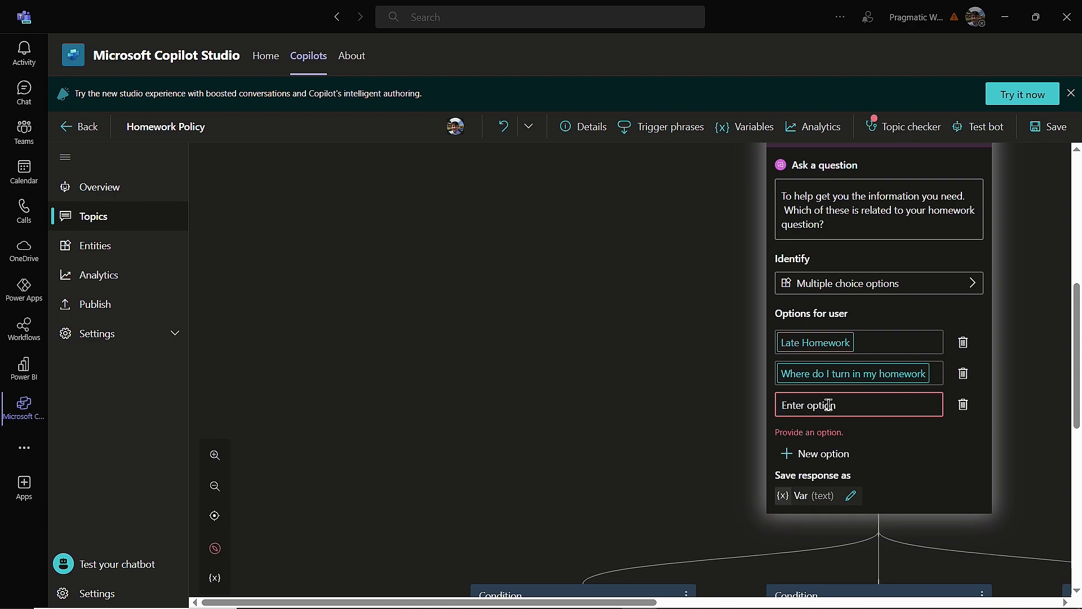
pyautogui.write('Work when I was absent')
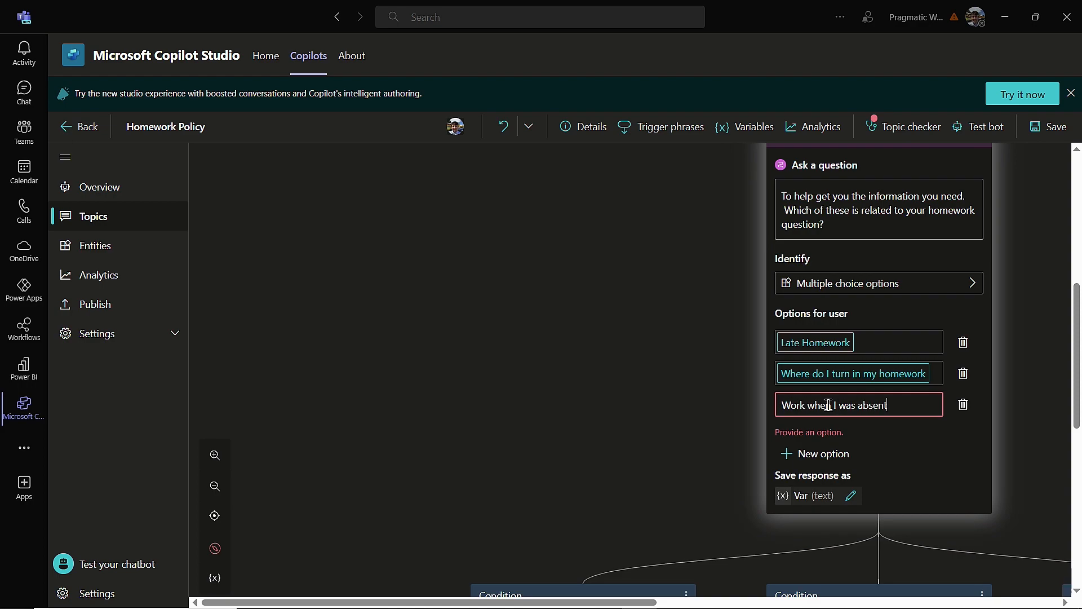
pyautogui.click(1027, 387)
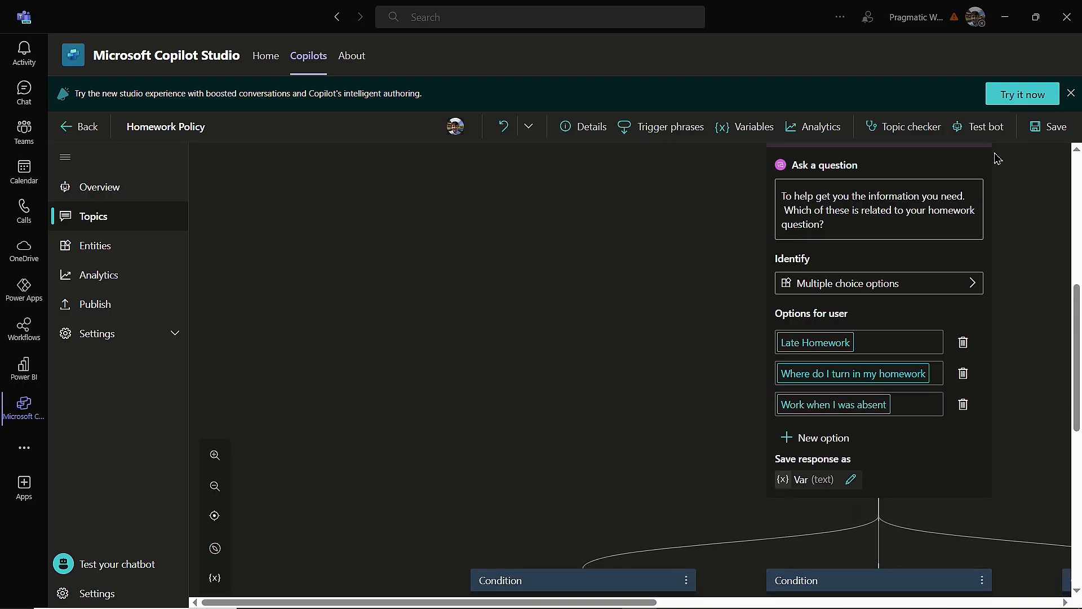
pyautogui.click(1047, 134)
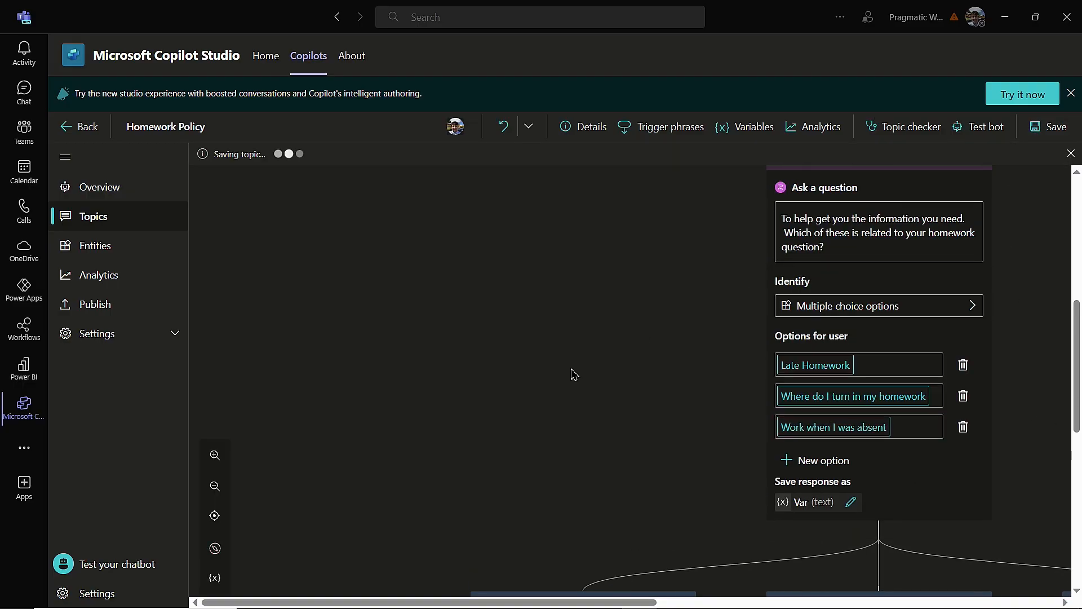
# Collapse the side navigation and examine the condition branches below the homework question.
pyautogui.click(65, 157)
pyautogui.moveTo(617, 604); pyautogui.dragTo(742, 586)
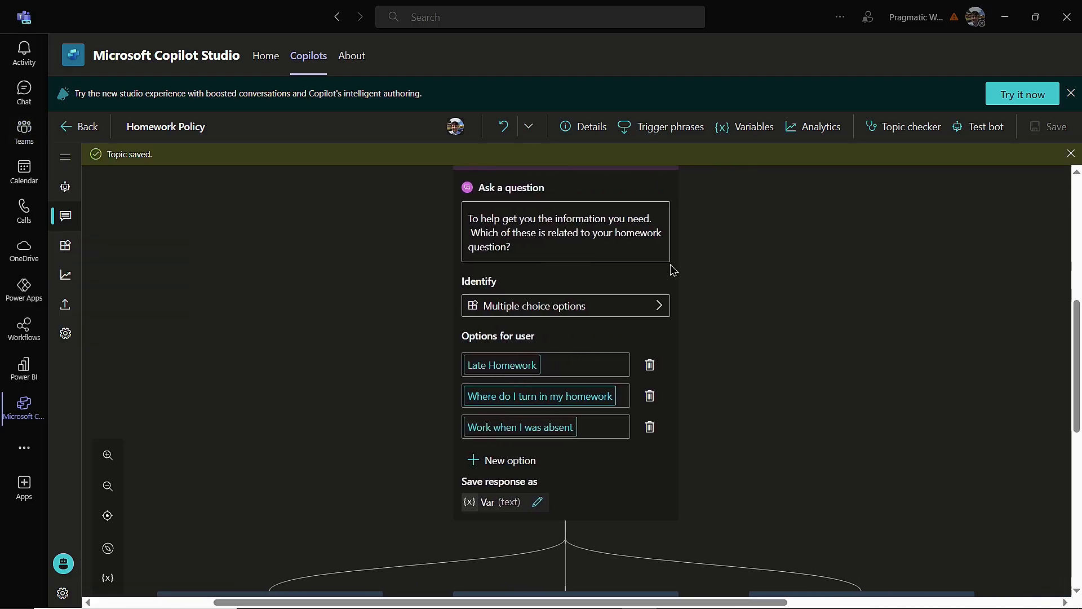
pyautogui.scroll(-5, 675, 282)
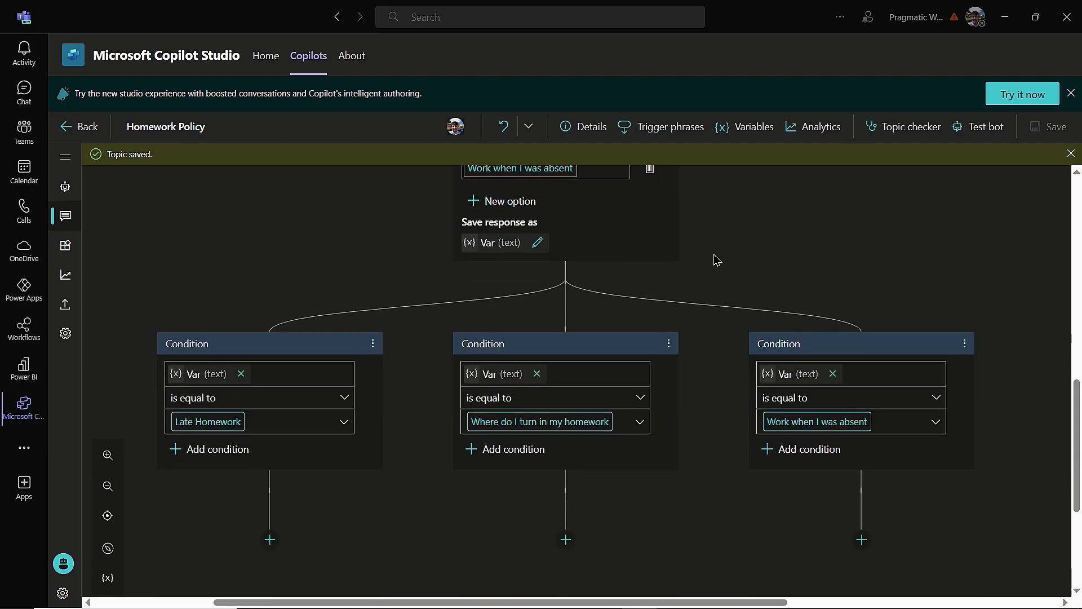
pyautogui.scroll(-1, 680, 240)
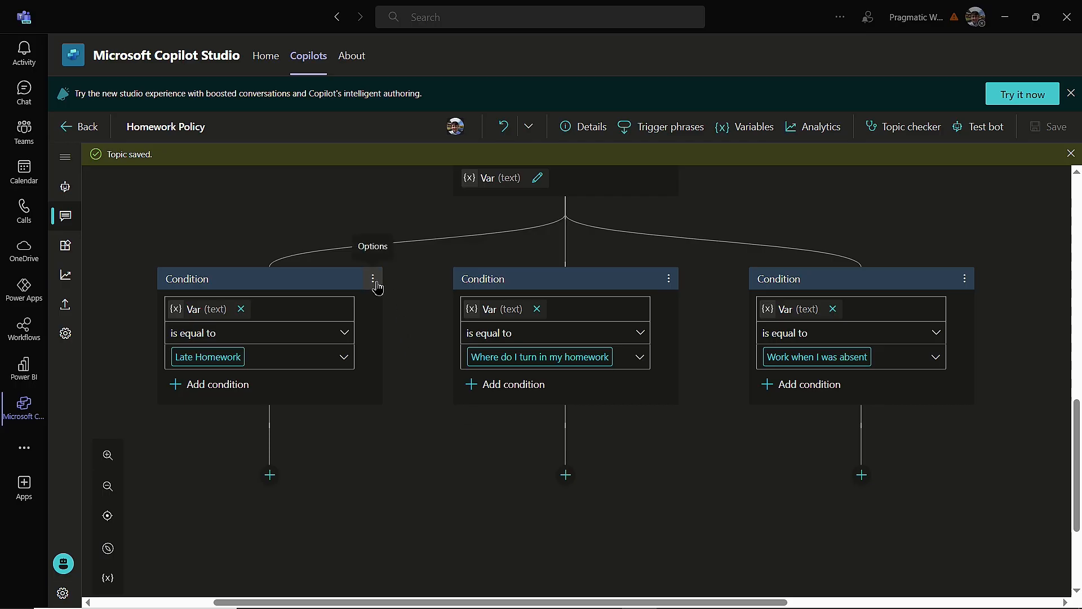
# Rename the variable that stores the homework question's response to VarHomeworkIssue.
pyautogui.scroll(2, 457, 406)
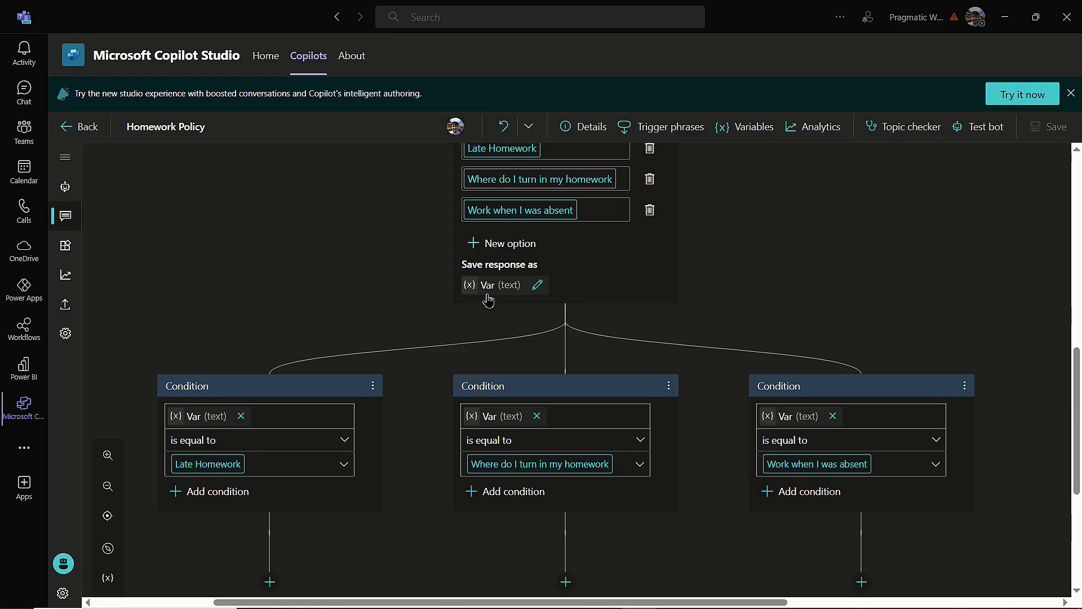
pyautogui.click(538, 285)
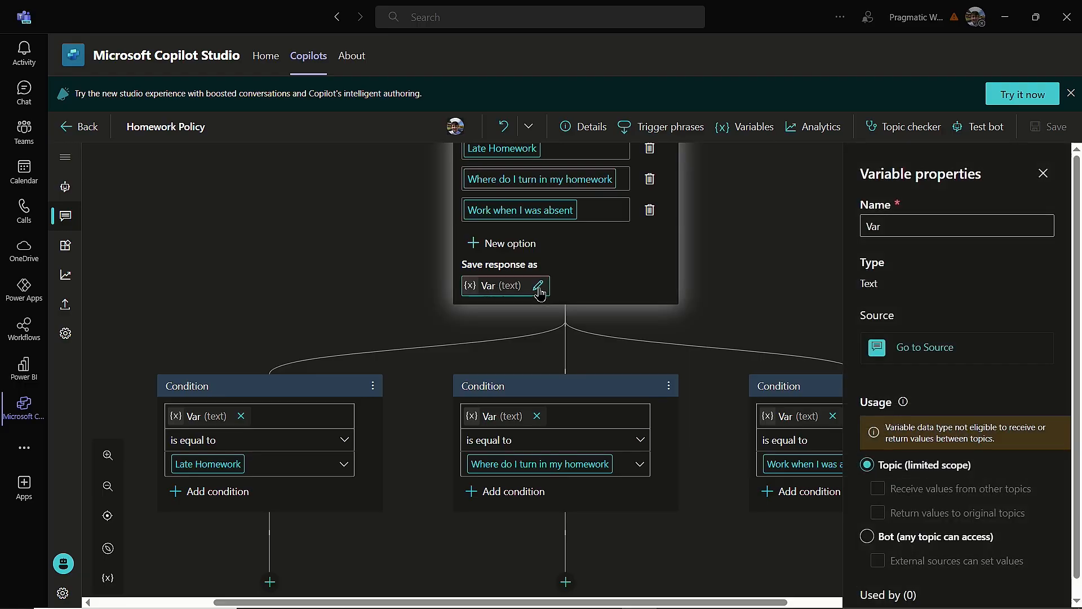
pyautogui.click(921, 226)
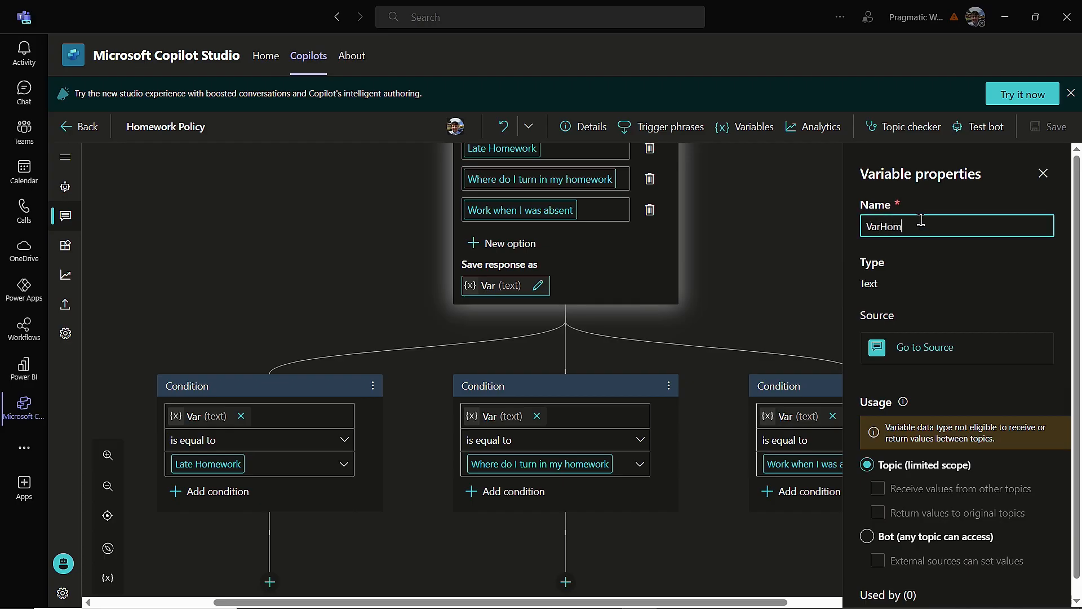
pyautogui.write('Homewrok')
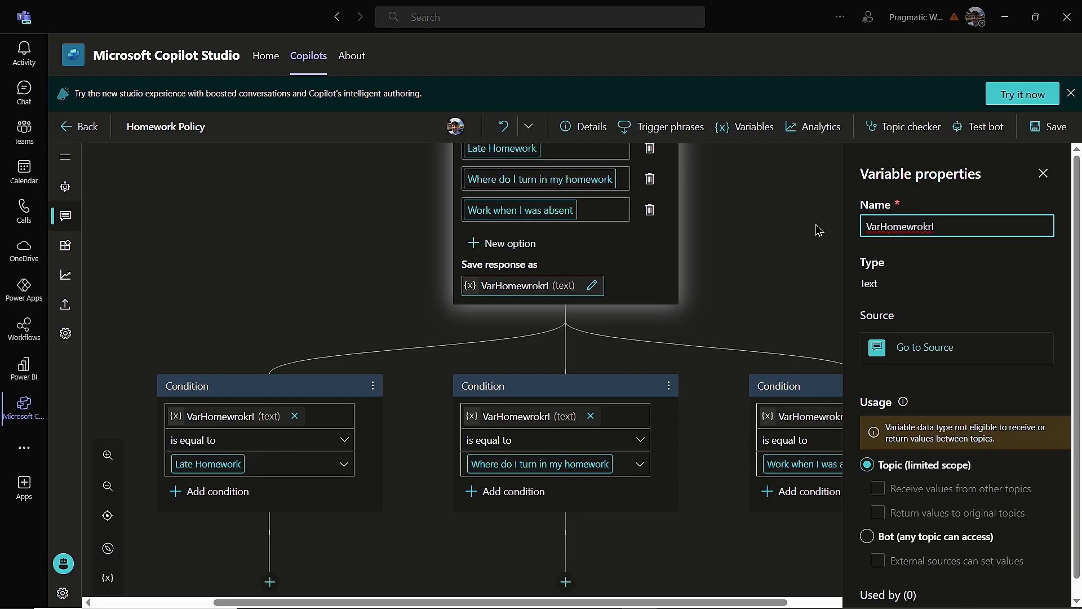
pyautogui.press('BackSpace')
pyautogui.write('orkIssue')
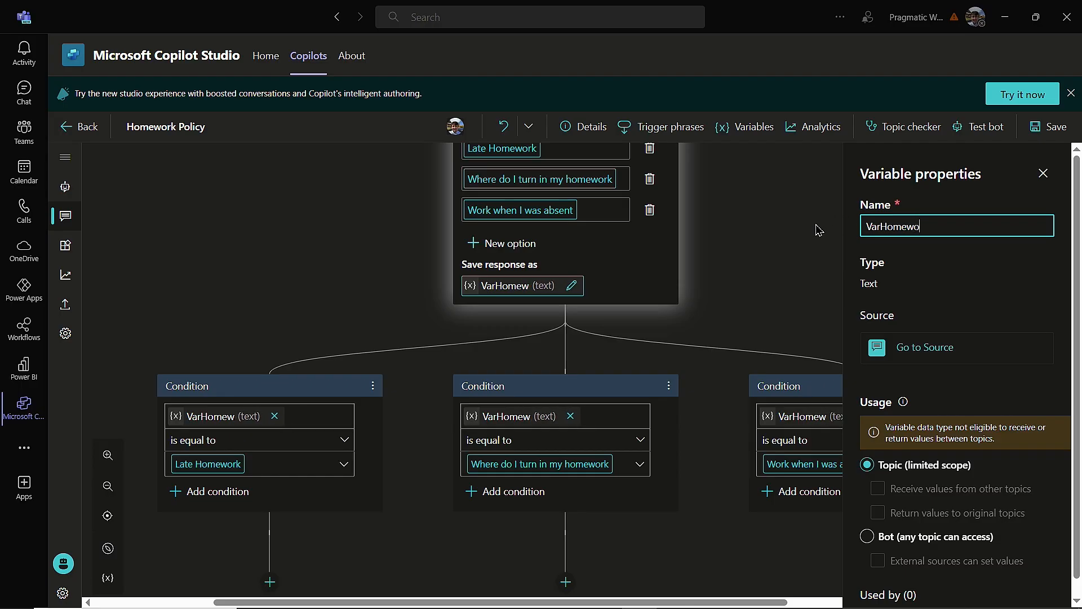
pyautogui.click(769, 224)
pyautogui.scroll(-1, 449, 332)
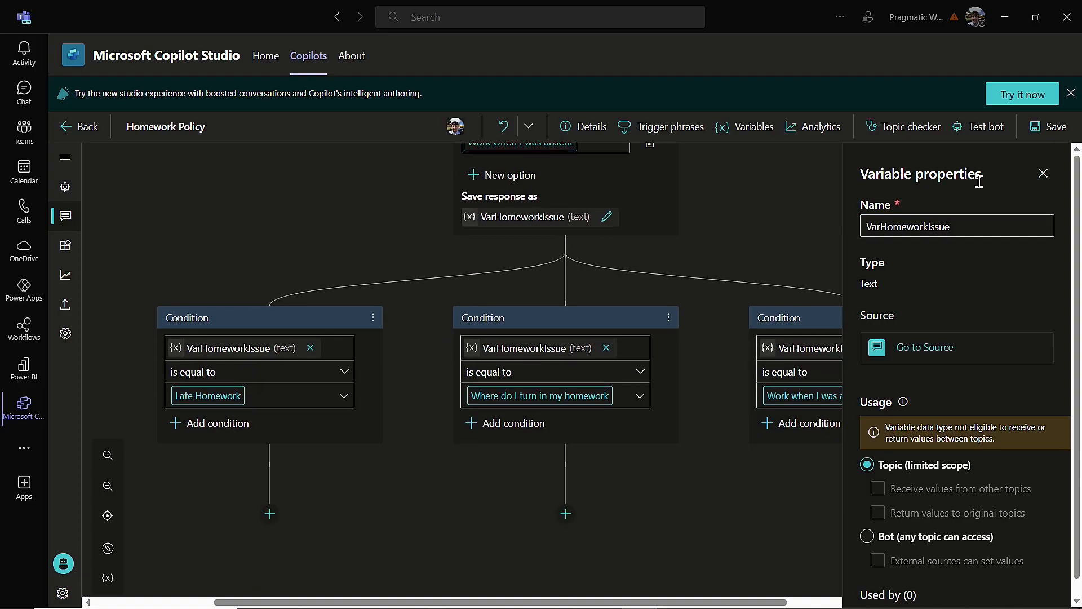
pyautogui.click(1043, 173)
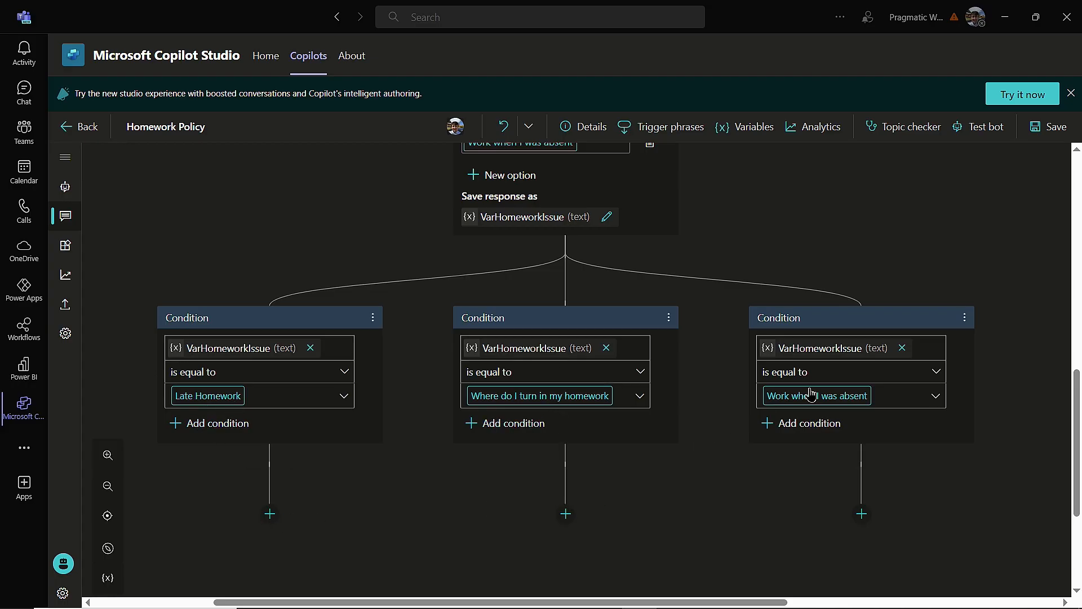
# Add a message under the Late Homework condition: "For late homework you need to turn in to me personally with a reason why it is late and".
pyautogui.scroll(-1, 873, 517)
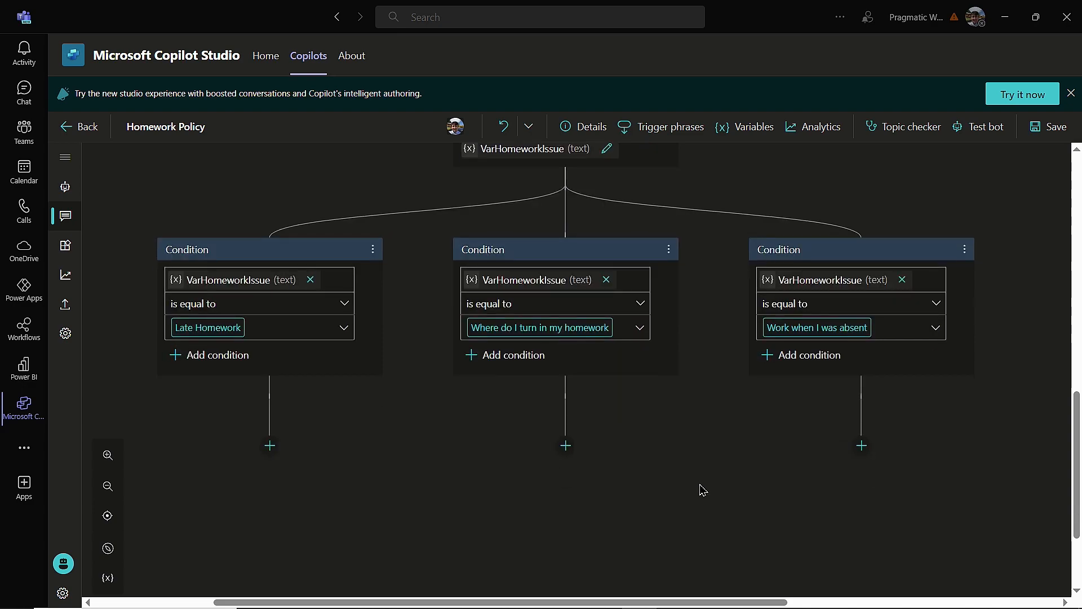
pyautogui.scroll(-3, 699, 485)
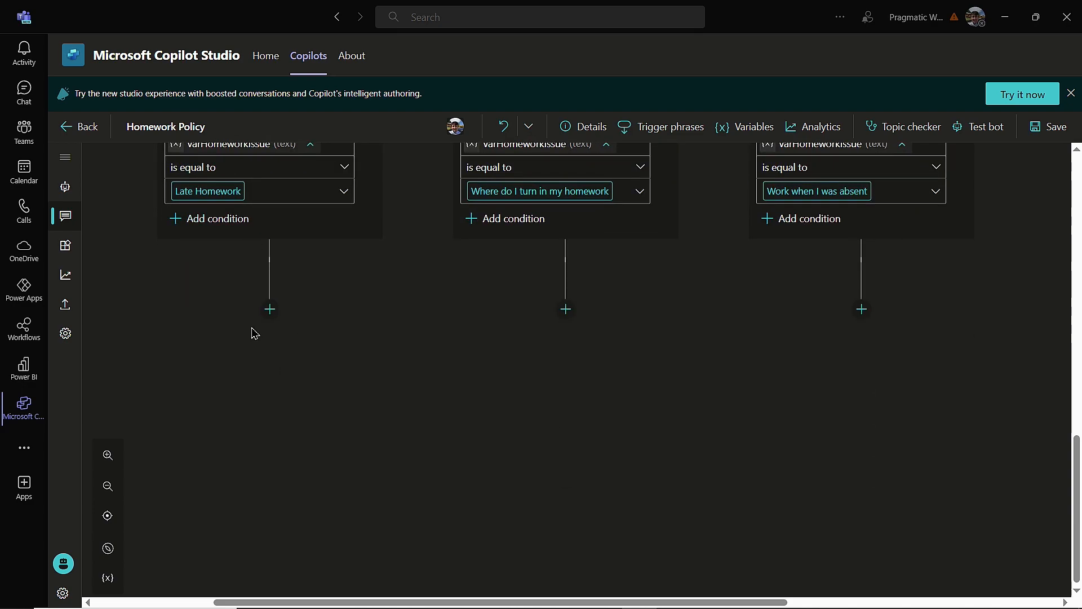
pyautogui.click(270, 309)
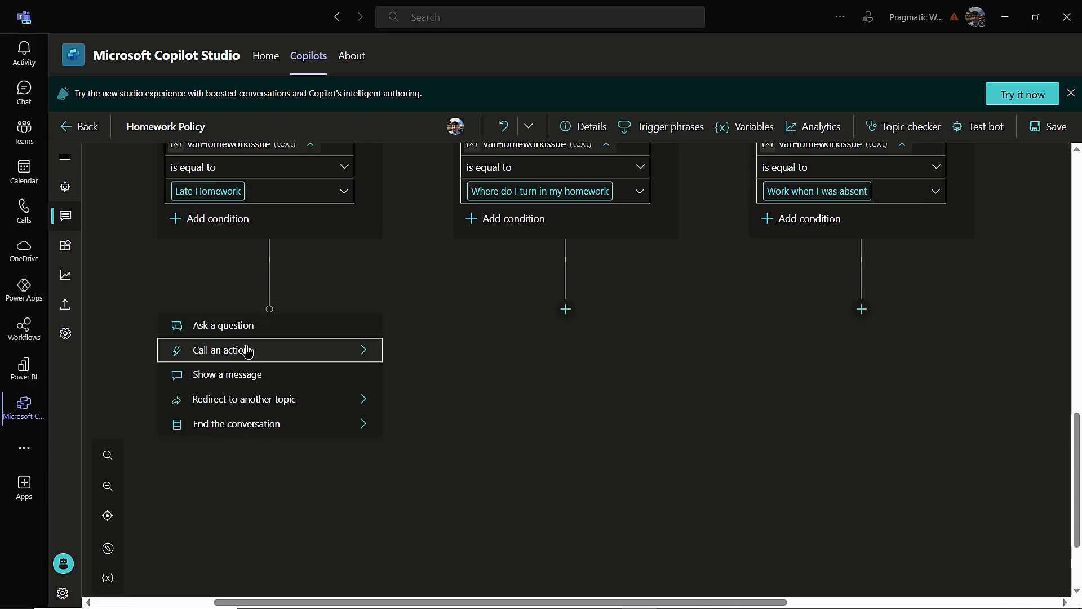
pyautogui.click(236, 375)
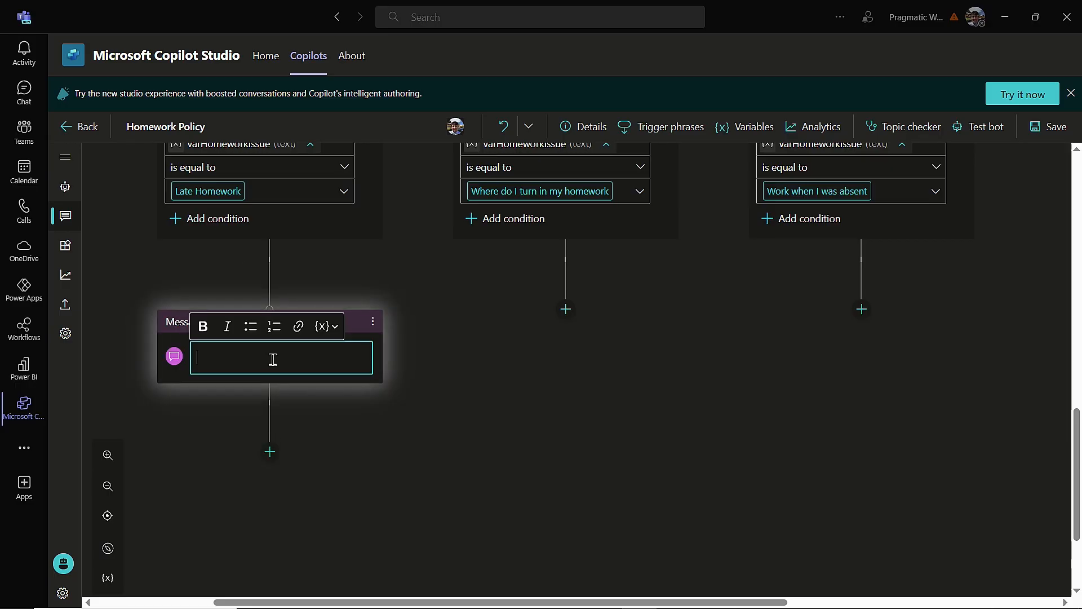
pyautogui.write('For late homework you n')
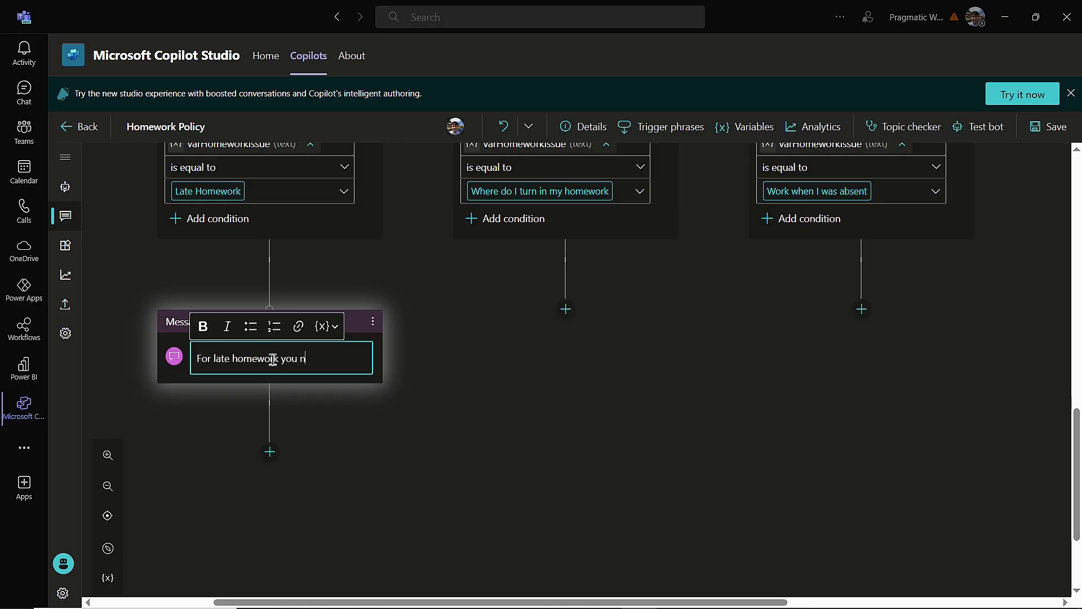
pyautogui.write('eed to turn in')
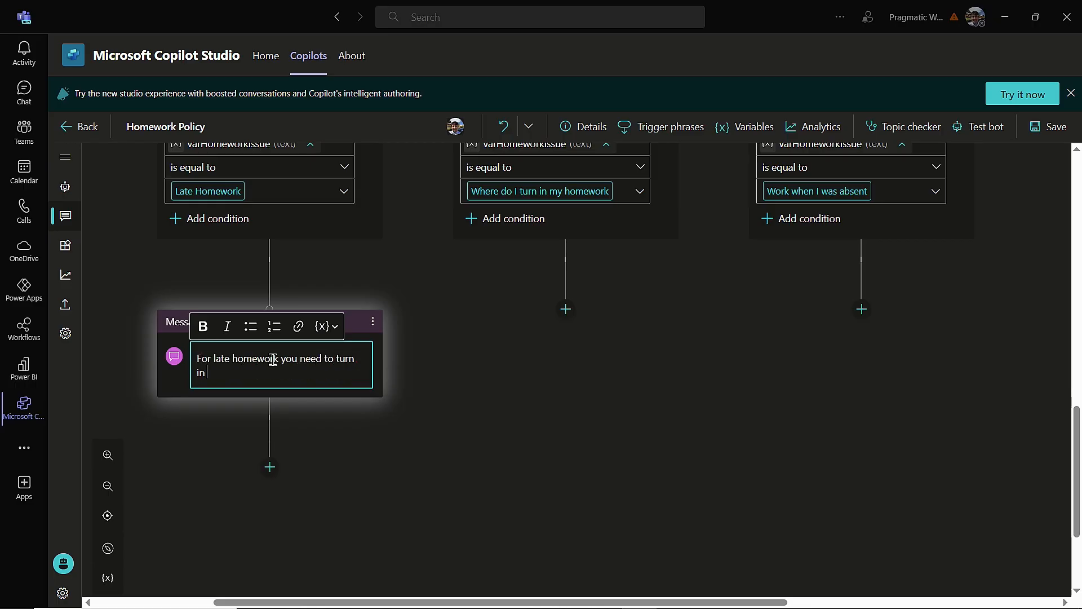
pyautogui.write(' to me personally with a r')
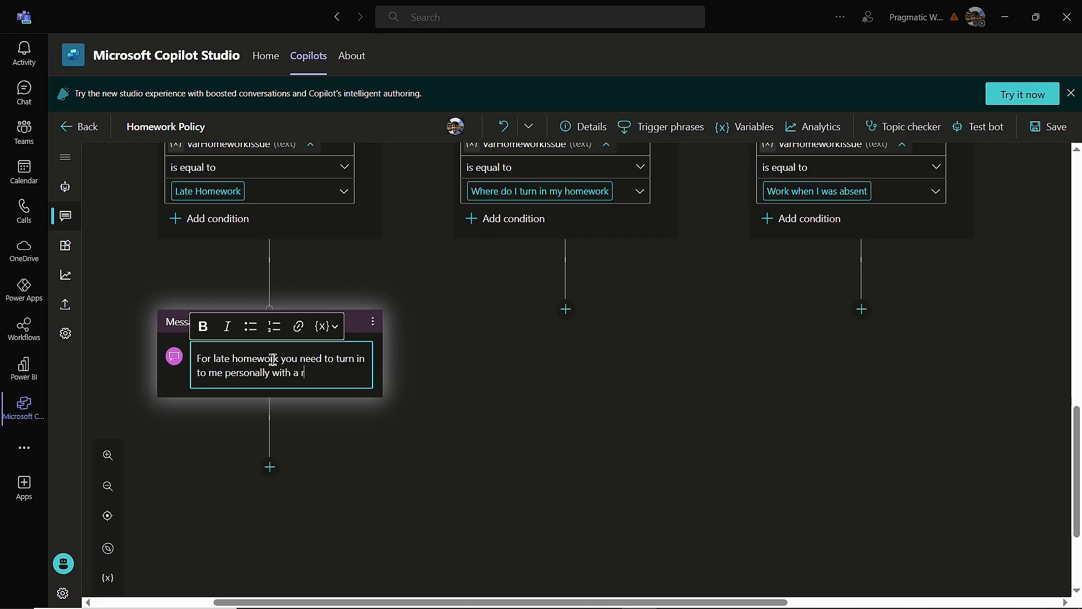
pyautogui.write('asonn why it is late and ')
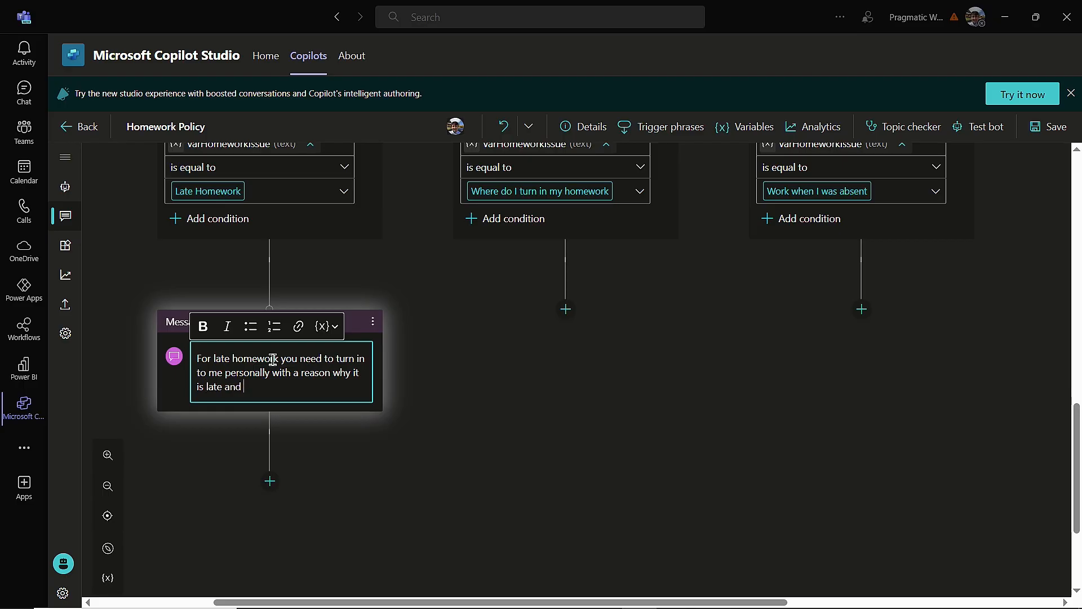
# Complete the late homework message with "there will be a 5% deduction for each day late.".
pyautogui.write('there will be a 5% deducation f')
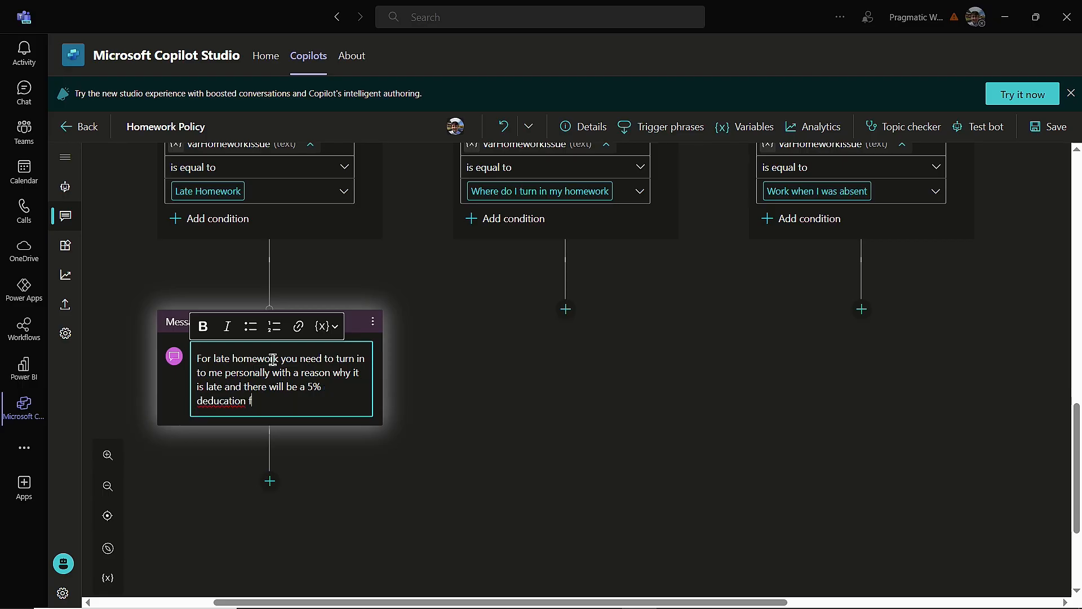
pyautogui.press('BackSpace')
pyautogui.press('BackSpace')
pyautogui.press('BackSpace')
pyautogui.press('BackSpace')
pyautogui.press('BackSpace')
pyautogui.press('BackSpace')
pyautogui.press('BackSpace')
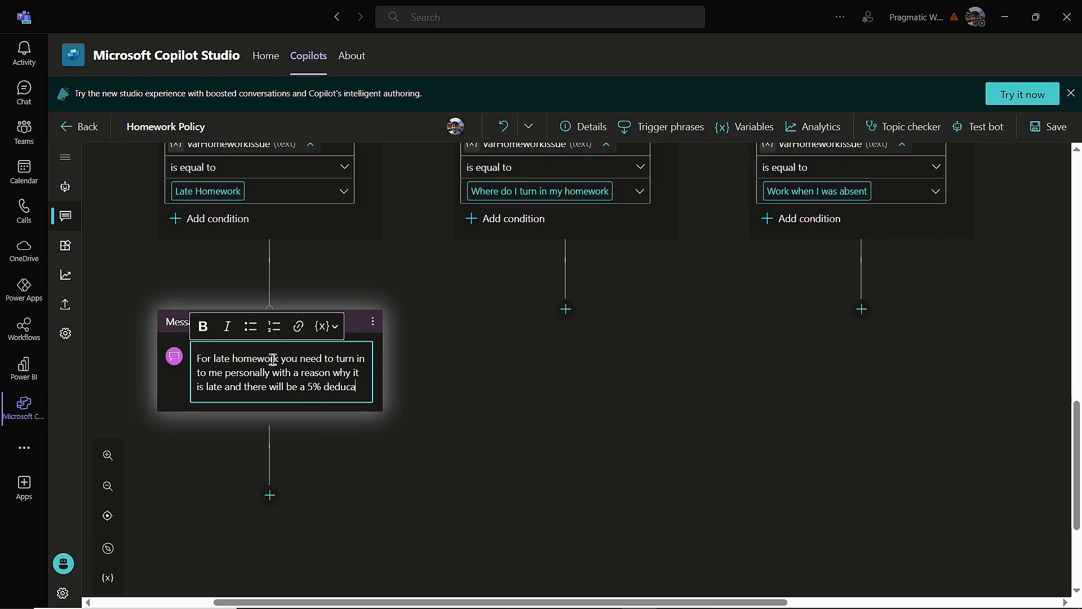
pyautogui.write('tion fo')
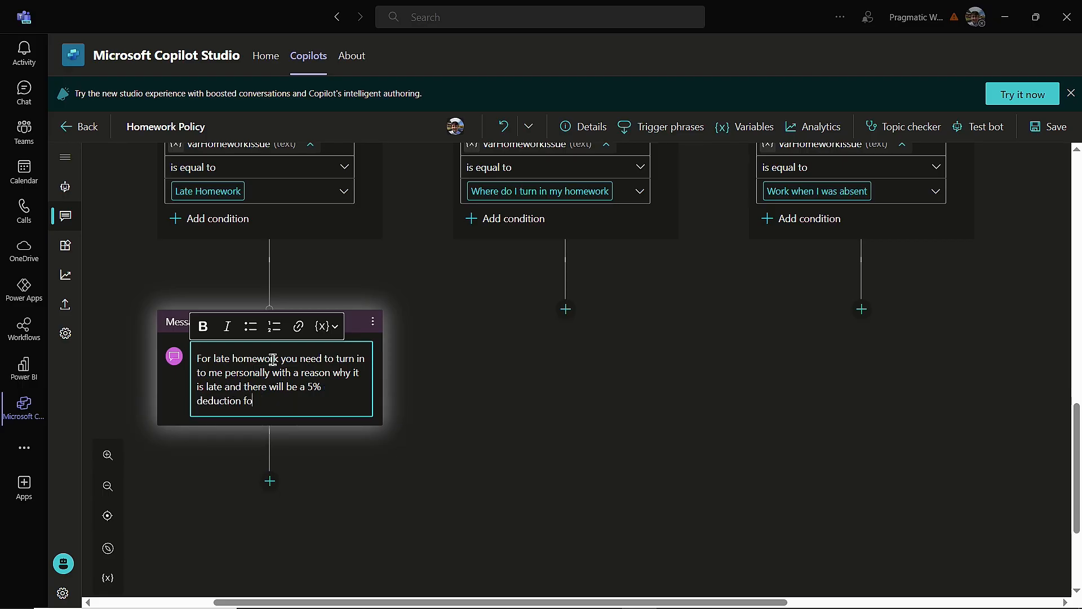
pyautogui.write('r each day late.')
pyautogui.click(471, 358)
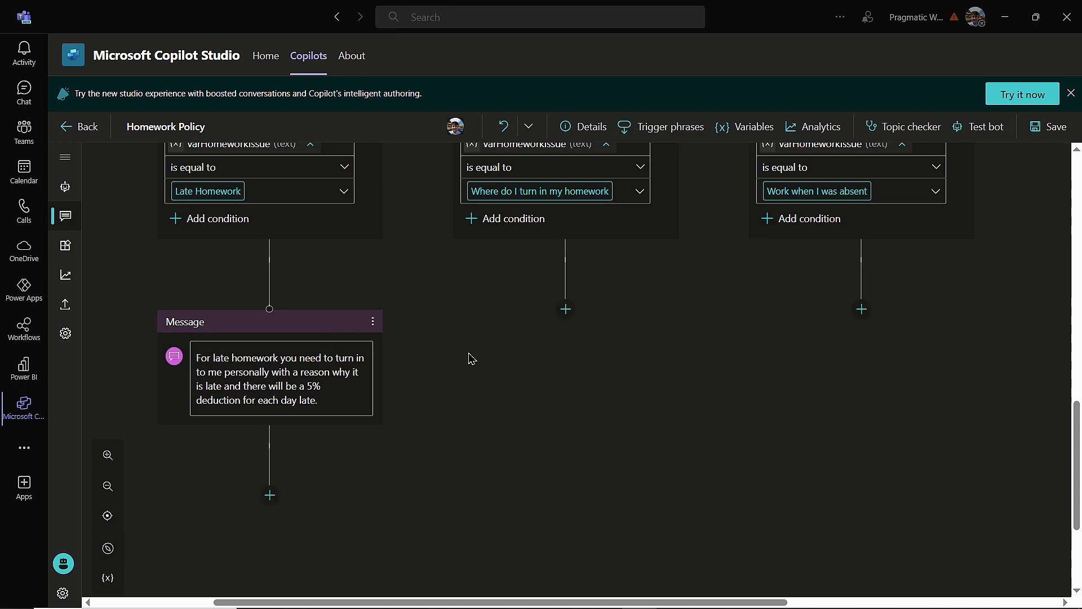
# Add a message below the homework turn-in condition: "All homework turned in on time needs to be placed in the blue basket with your period label".
pyautogui.click(566, 309)
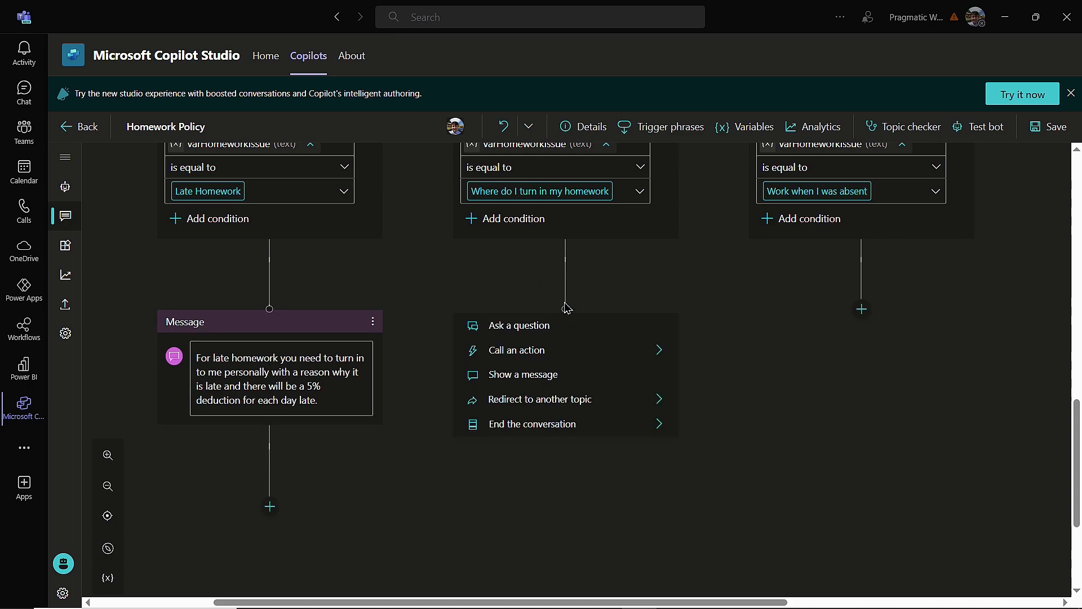
pyautogui.click(551, 376)
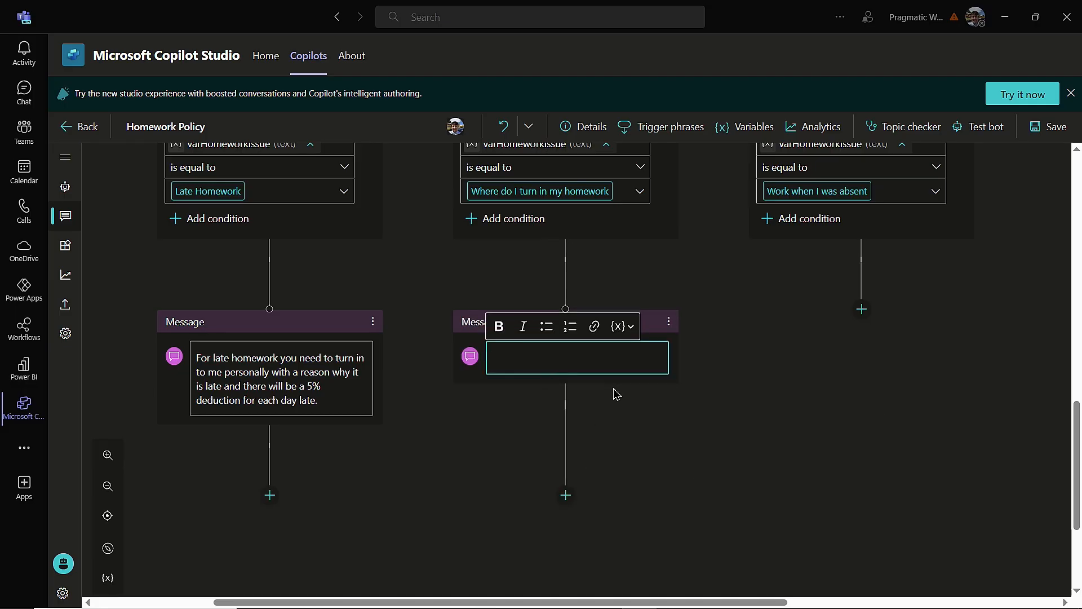
pyautogui.write('All home')
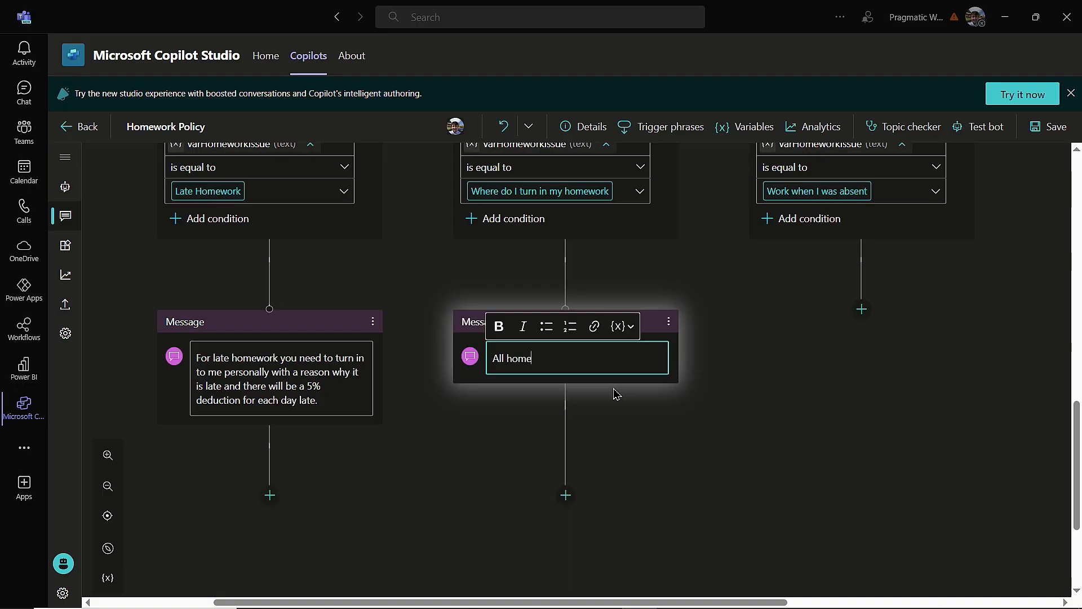
pyautogui.write('work turned in on time ')
pyautogui.write('lneeds')
pyautogui.press('BackSpace')
pyautogui.press('BackSpace')
pyautogui.press('BackSpace')
pyautogui.press('BackSpace')
pyautogui.write('ee')
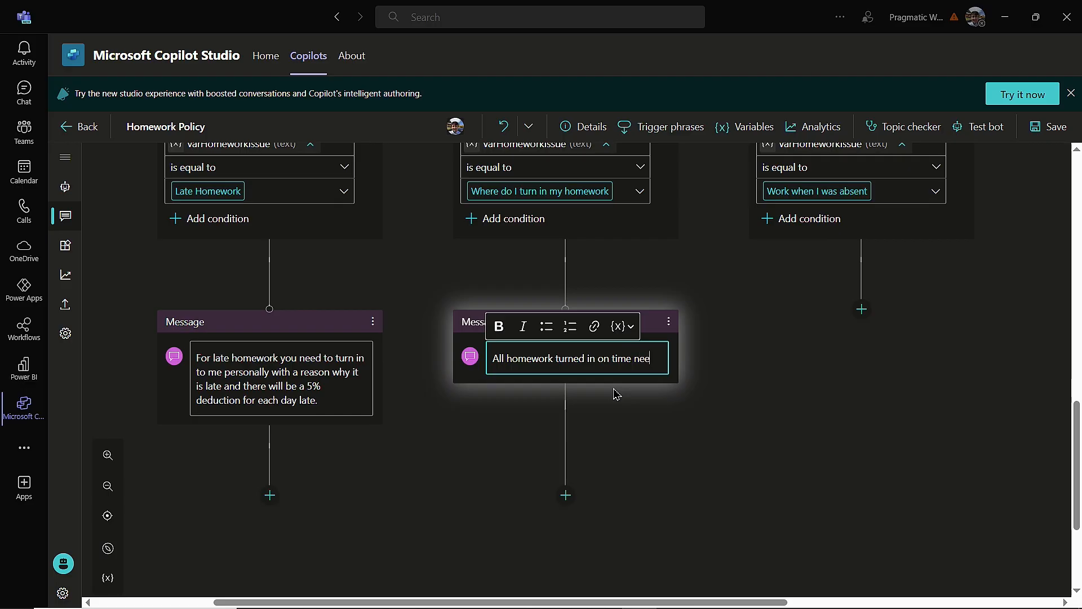
pyautogui.write('ds to be placed ')
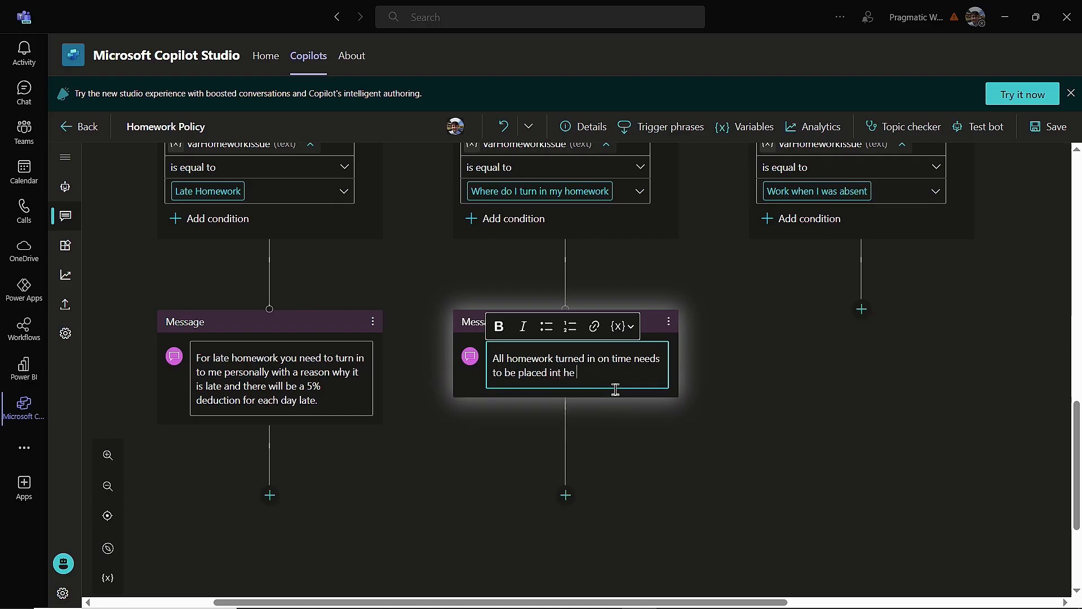
pyautogui.write('in the blue basket with your period label')
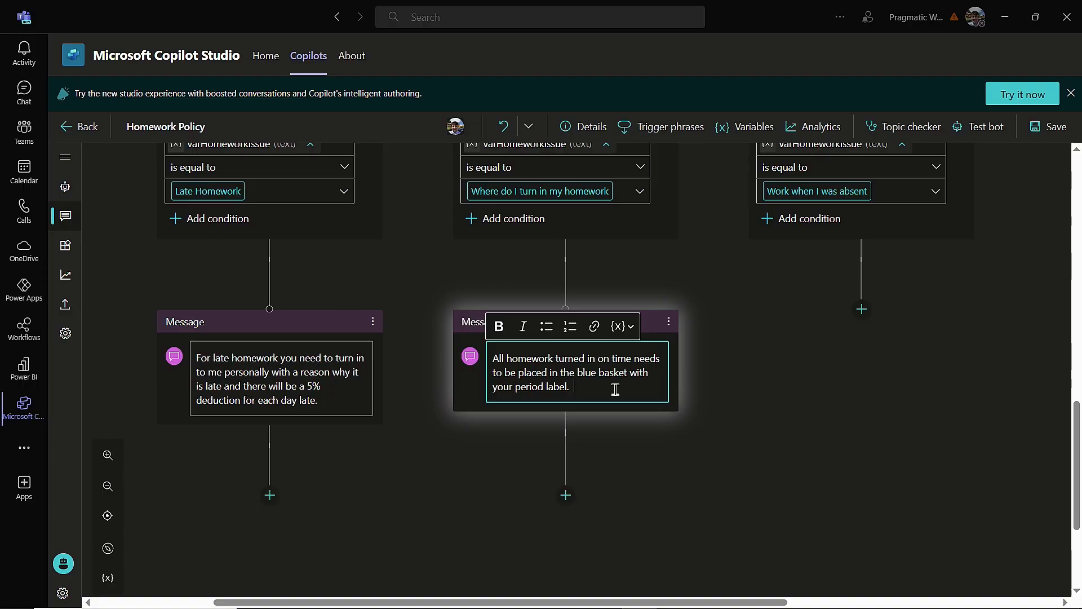
# Append the sentence "This basket is in the front of the room." to the homework turn-in message.
pyautogui.write('.  This basket is in th frn')
pyautogui.press('BackSpace')
pyautogui.press('BackSpace')
pyautogui.press('BackSpace')
pyautogui.write('e front of the room.')
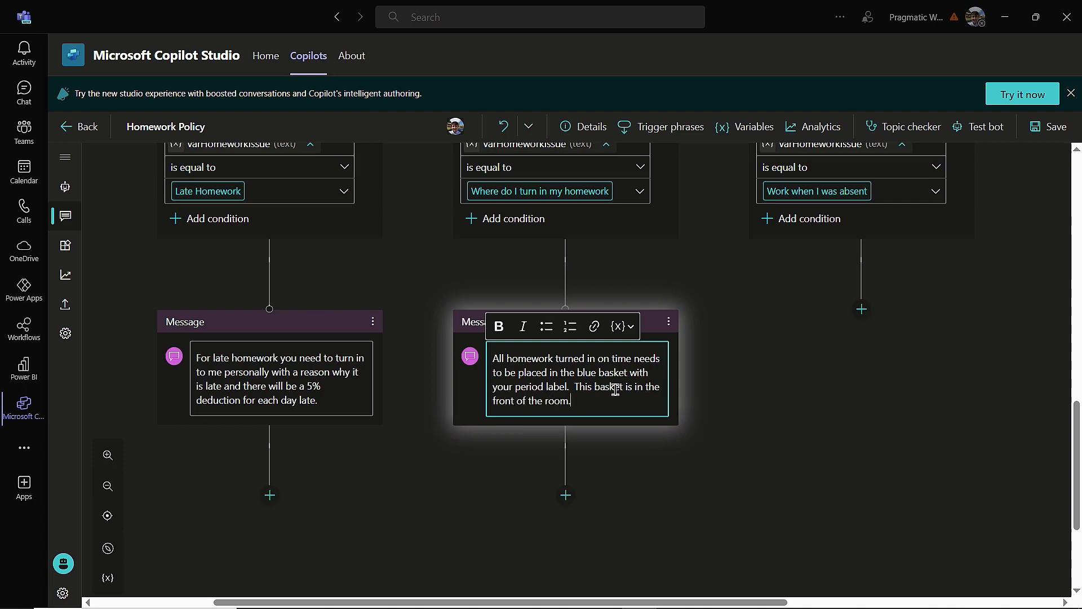
# Add a message below the absent-work condition: "All absent homework should be turned into me personally and write at the top the days you were absent.".
pyautogui.click(862, 310)
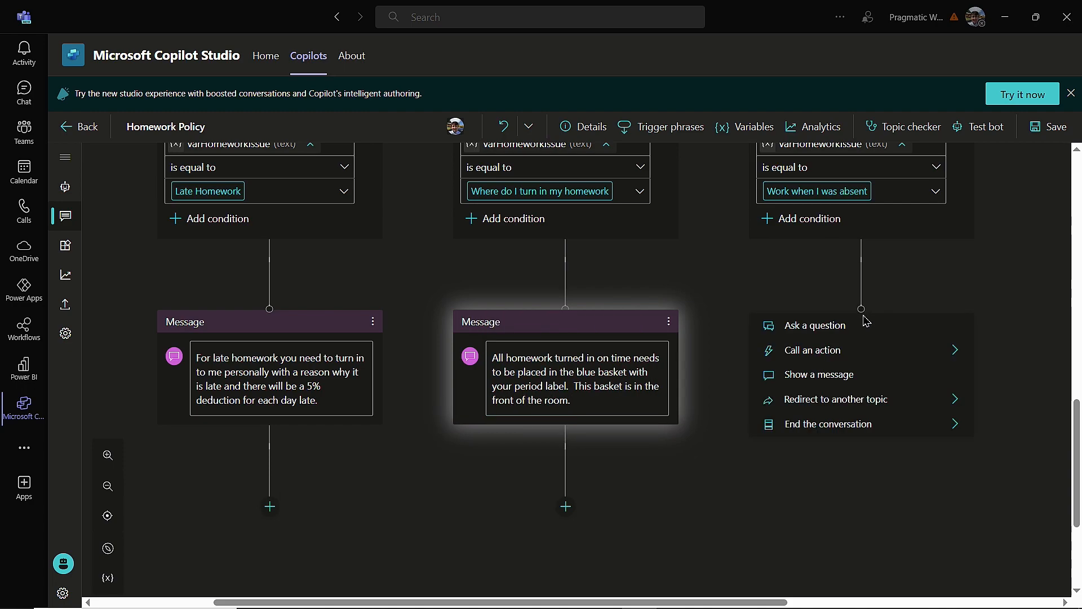
pyautogui.click(850, 374)
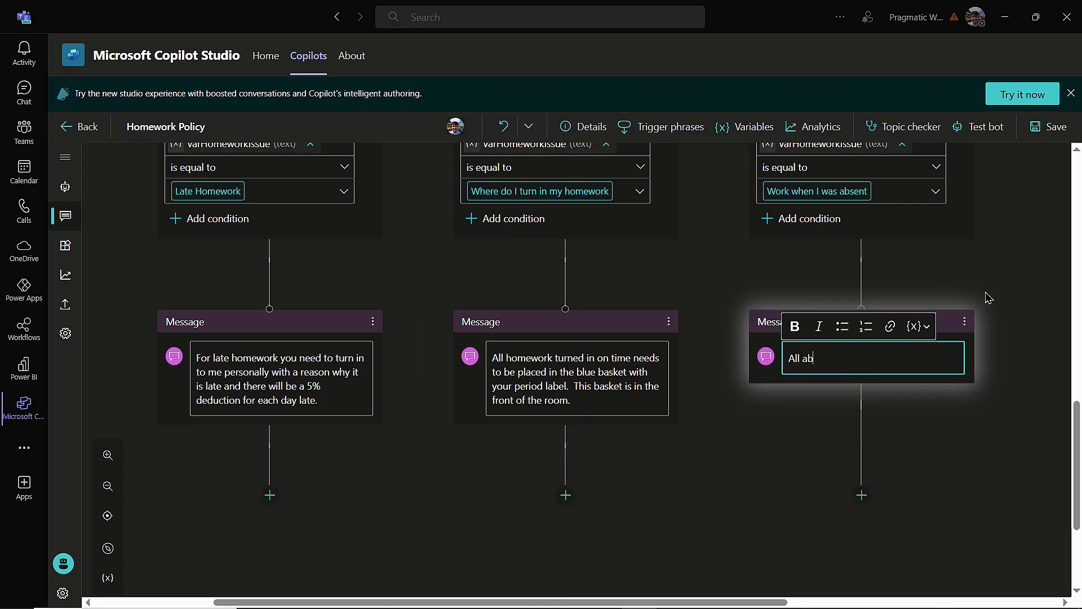
pyautogui.write('All abasent ho')
pyautogui.press('BackSpace')
pyautogui.press('BackSpace')
pyautogui.press('BackSpace')
pyautogui.press('BackSpace')
pyautogui.press('BackSpace')
pyautogui.press('BackSpace')
pyautogui.press('BackSpace')
pyautogui.write('homew')
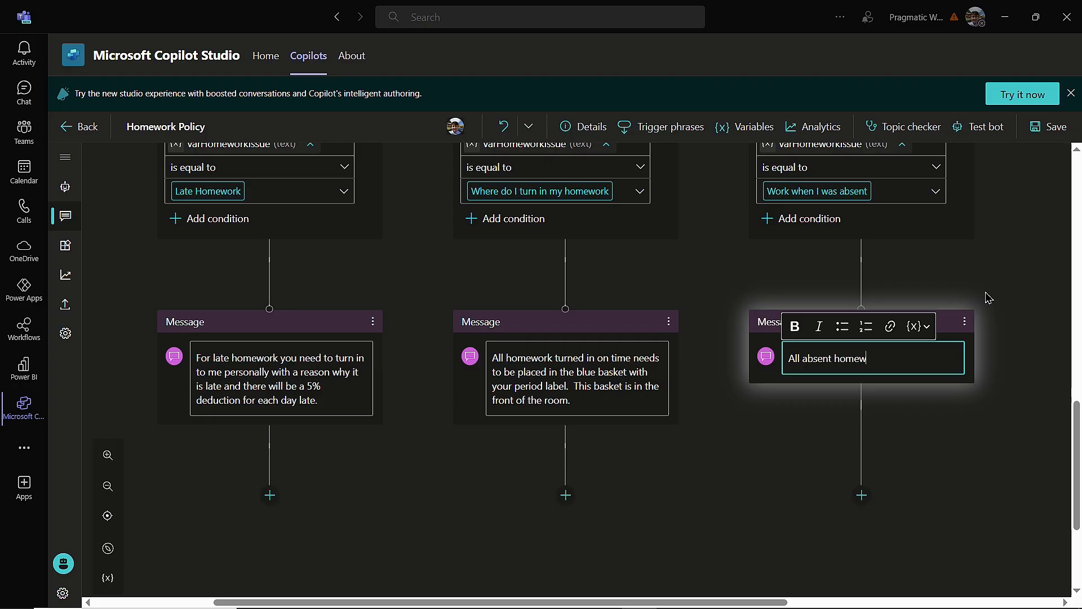
pyautogui.write('ork should be turned into me p')
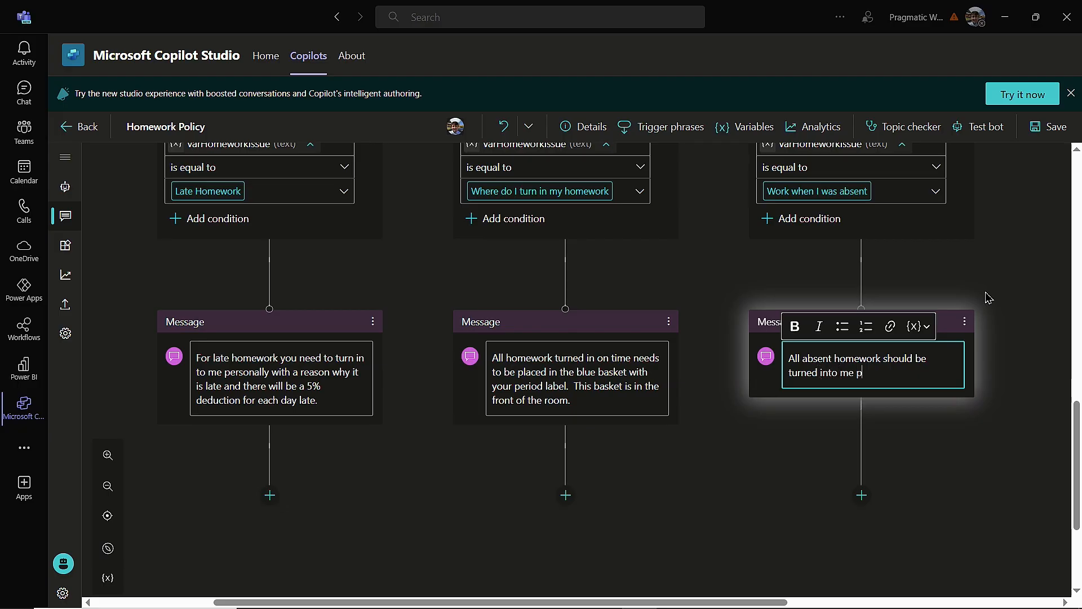
pyautogui.write('ersonally and w')
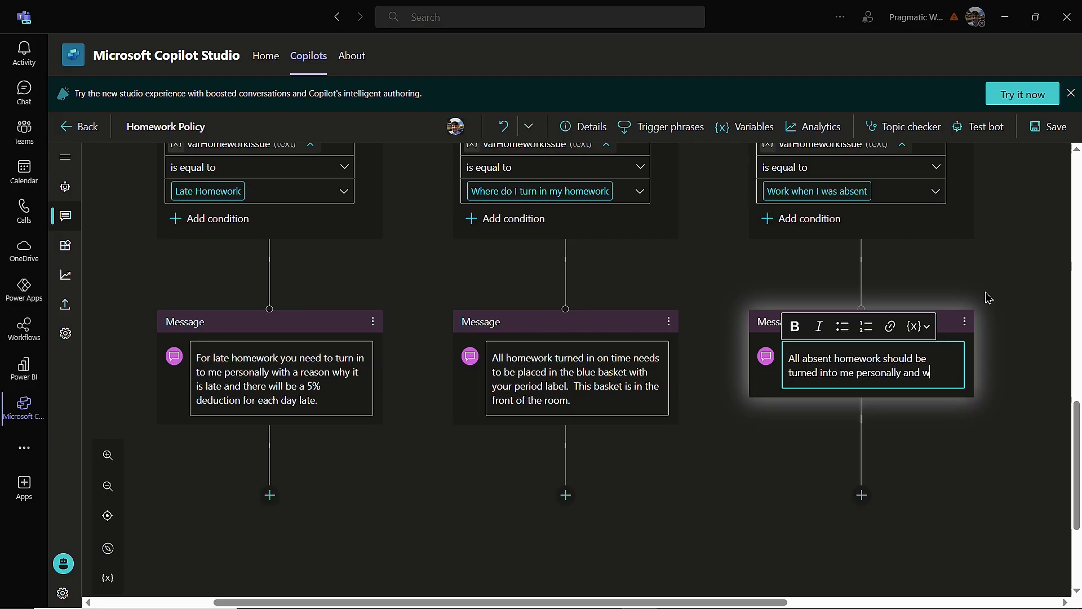
pyautogui.write('rtie at the top')
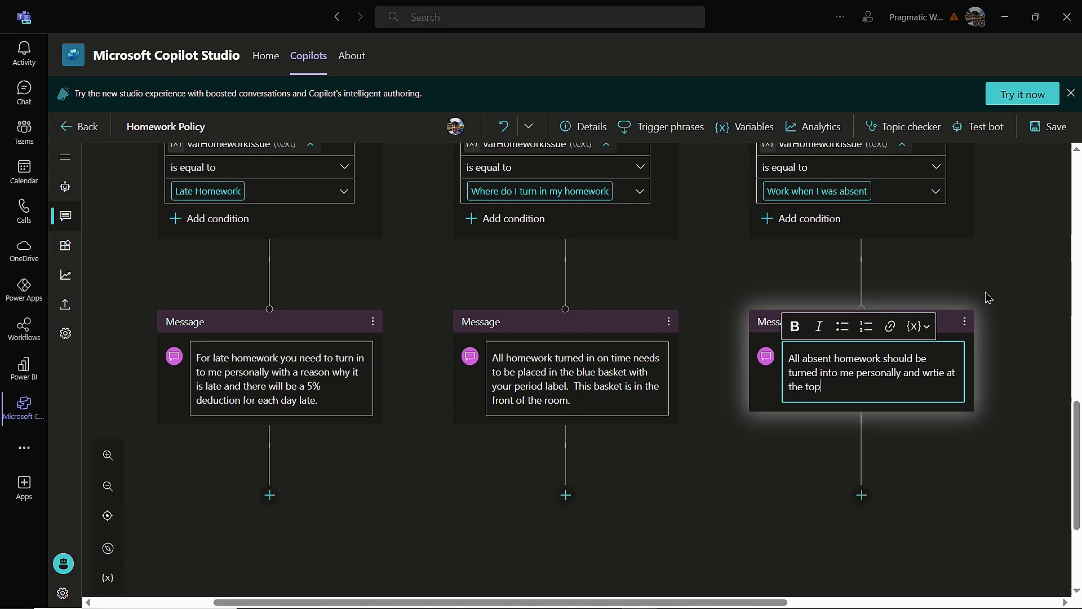
pyautogui.write(' the days you were absent.')
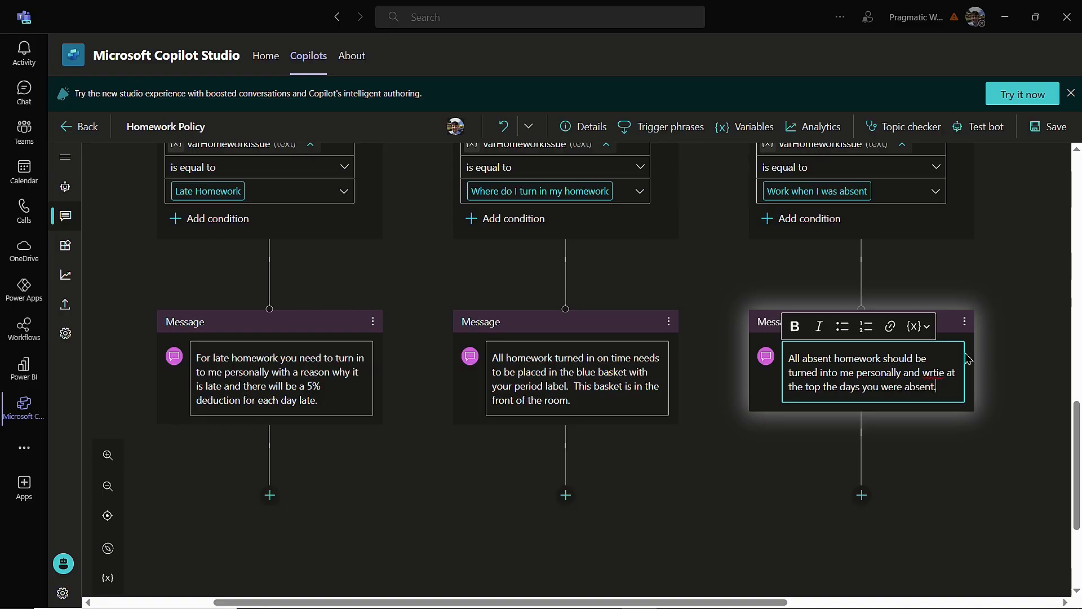
pyautogui.doubleClick(934, 373)
pyautogui.write('write')
pyautogui.click(724, 395)
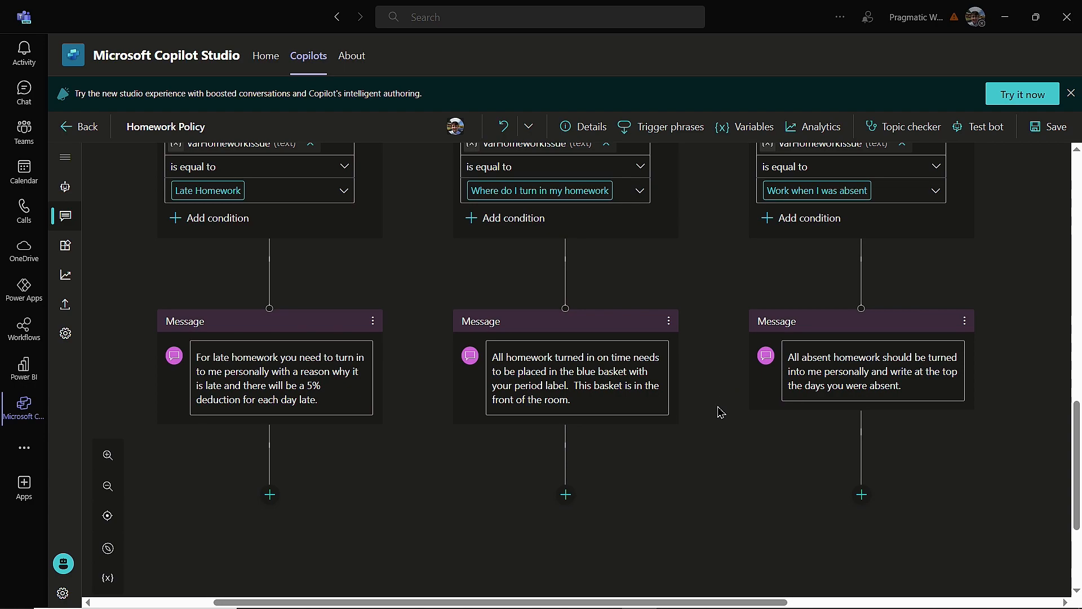
pyautogui.scroll(-1, 648, 470)
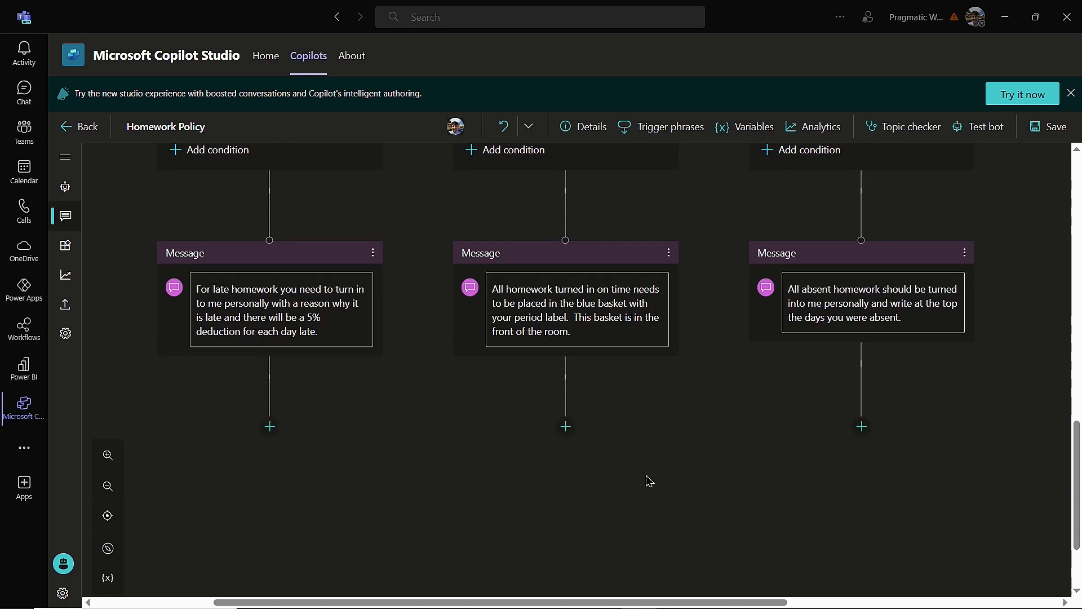
# End the conversation with a survey below the homework turn-in message about the blue basket.
pyautogui.click(566, 428)
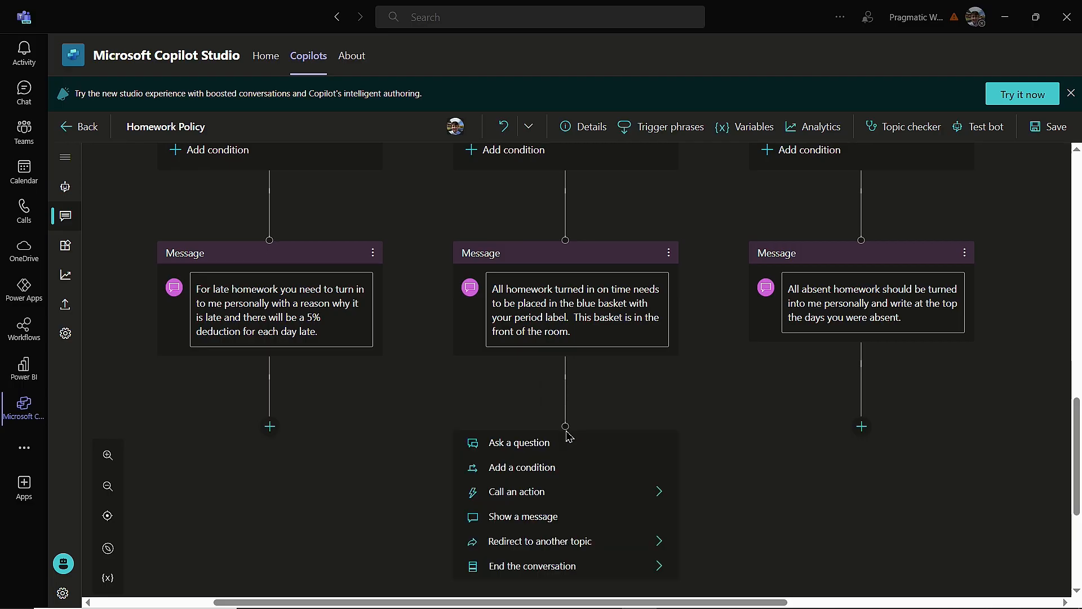
pyautogui.scroll(-1, 568, 435)
pyautogui.moveTo(574, 500)
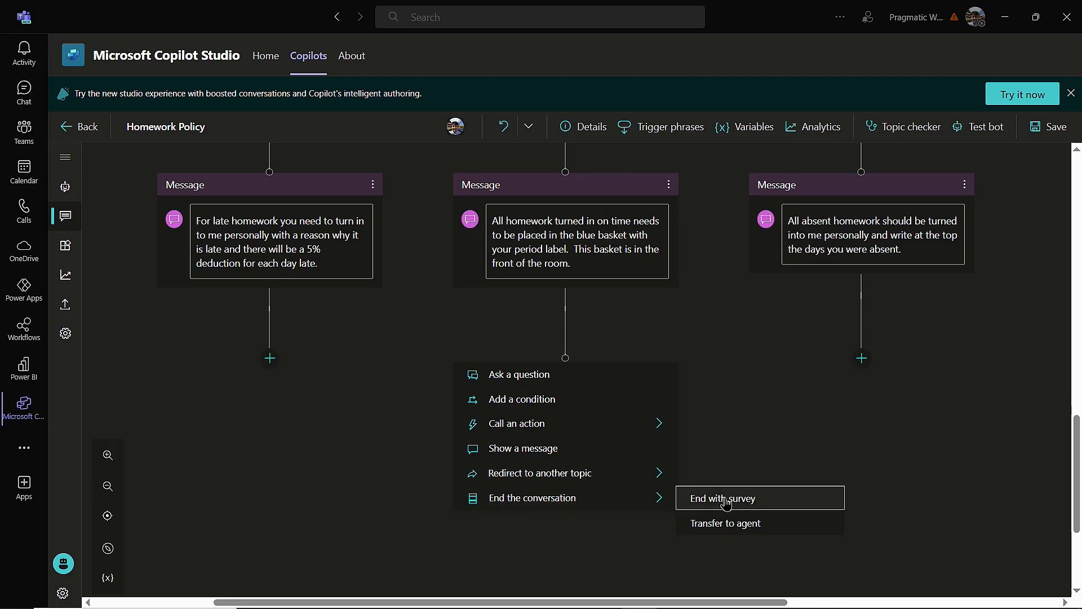
pyautogui.click(745, 504)
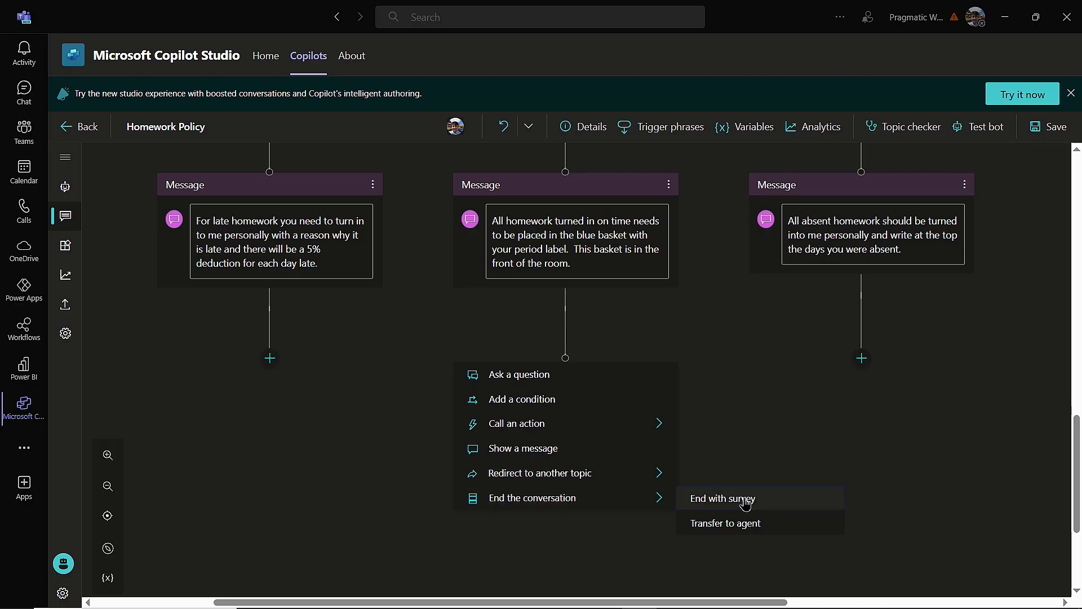
pyautogui.click(745, 503)
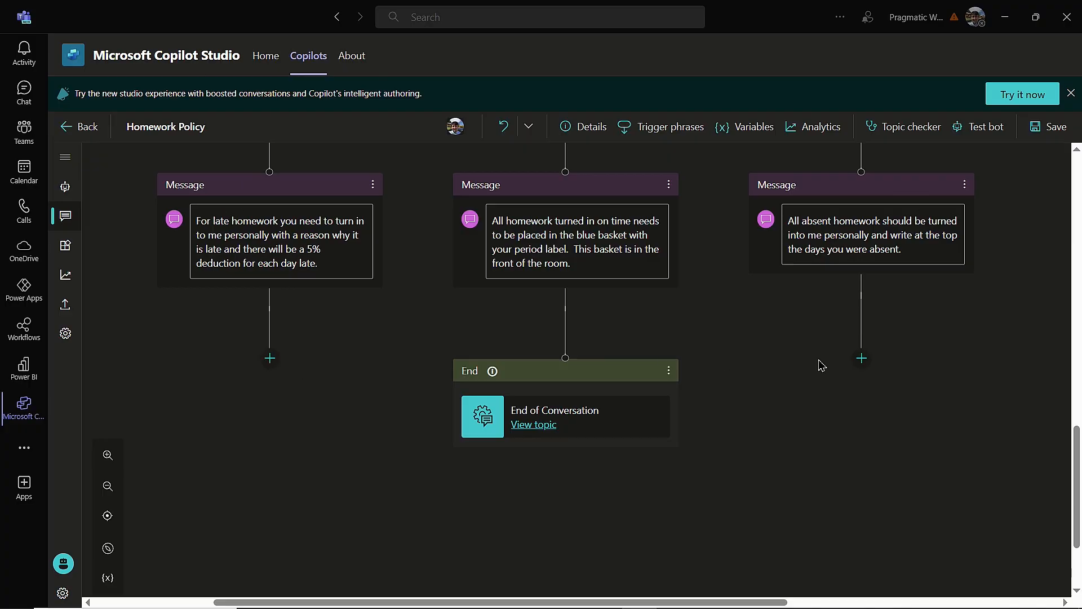
# Connect the late homework and absent homework messages to the existing End of Conversation node and save the topic.
pyautogui.click(271, 359)
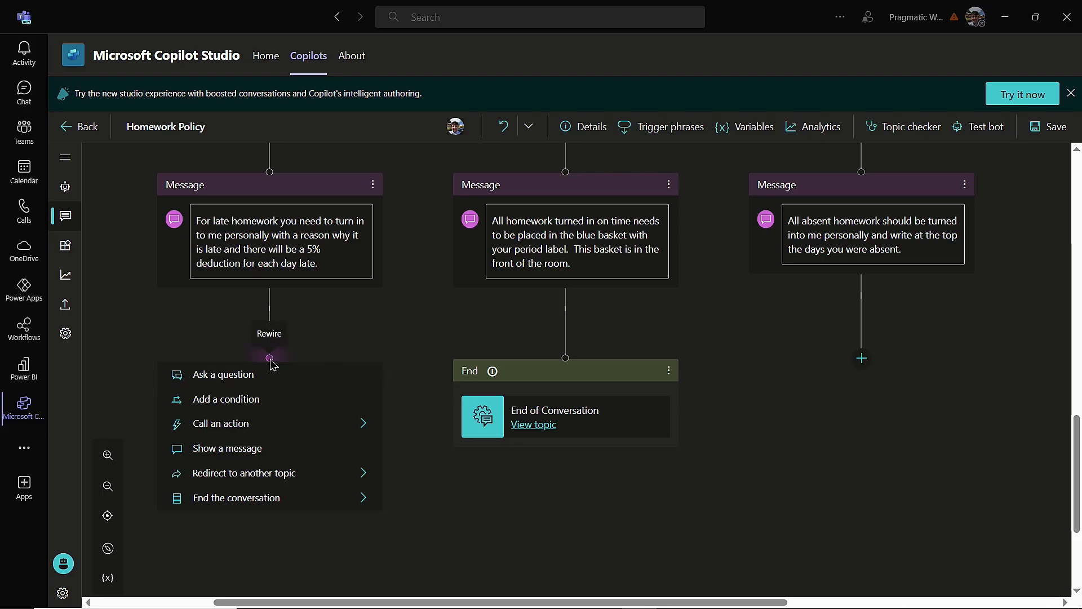
pyautogui.moveTo(270, 359); pyautogui.dragTo(565, 357)
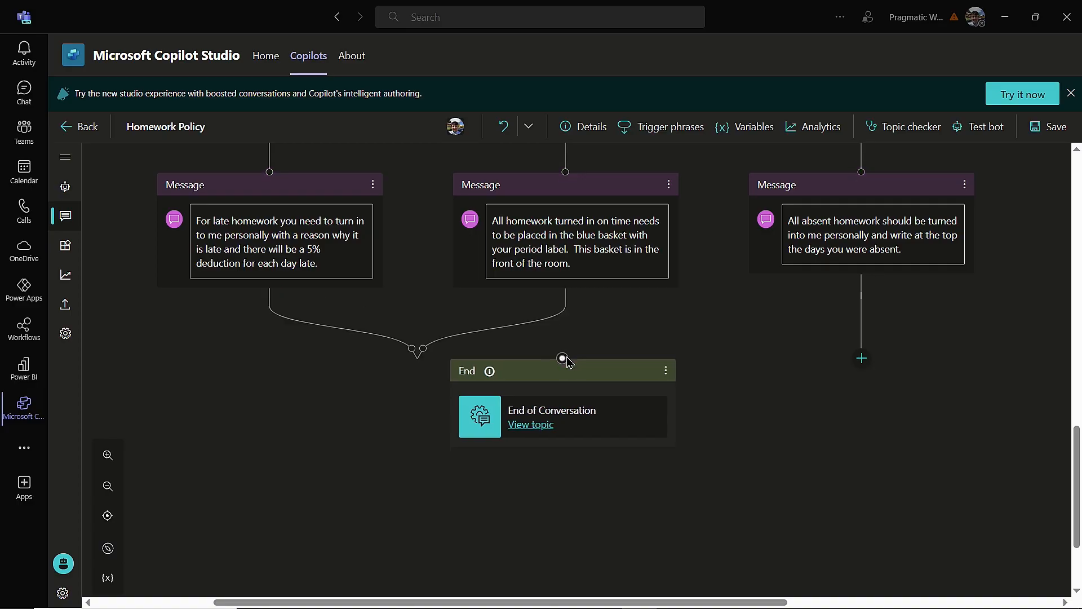
pyautogui.click(861, 359)
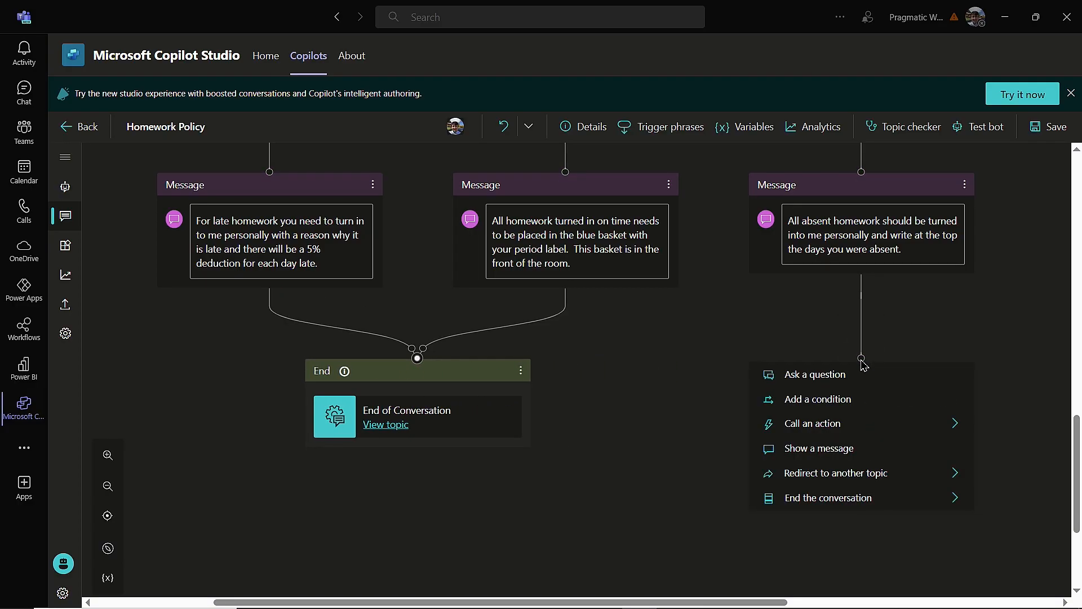
pyautogui.moveTo(862, 360); pyautogui.dragTo(716, 341)
pyautogui.click(863, 360)
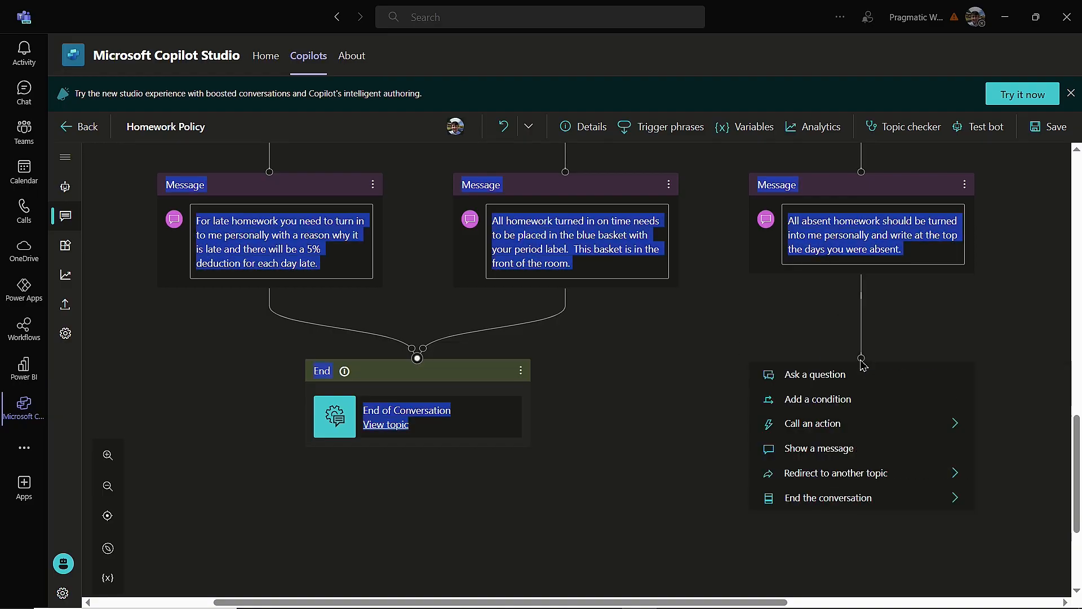
pyautogui.moveTo(859, 360); pyautogui.dragTo(418, 355)
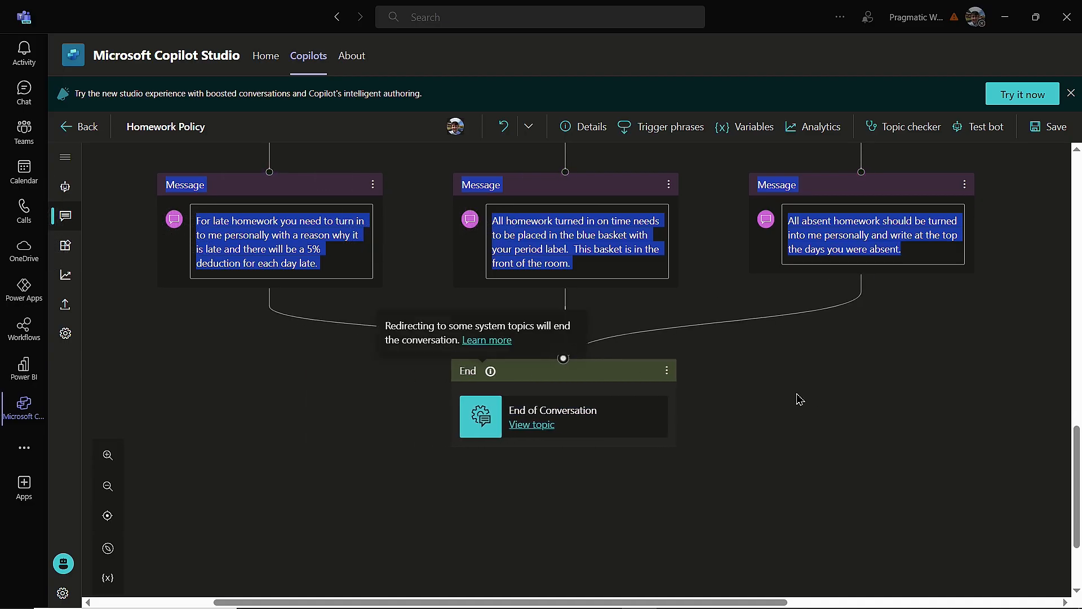
pyautogui.click(1050, 126)
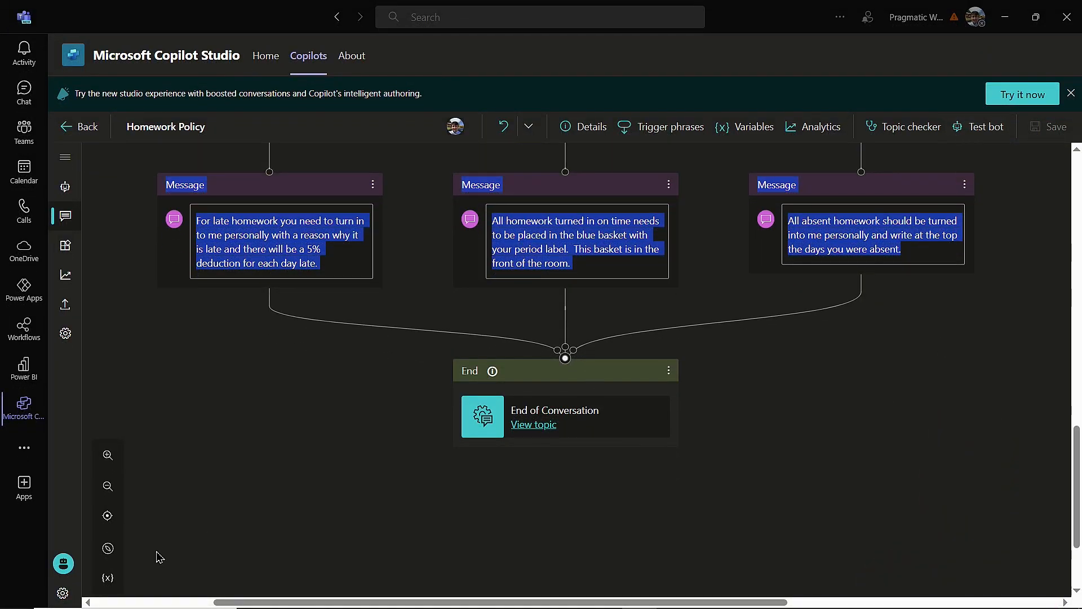
# Start a test chat with the bot by sending the message "hello".
pyautogui.click(63, 564)
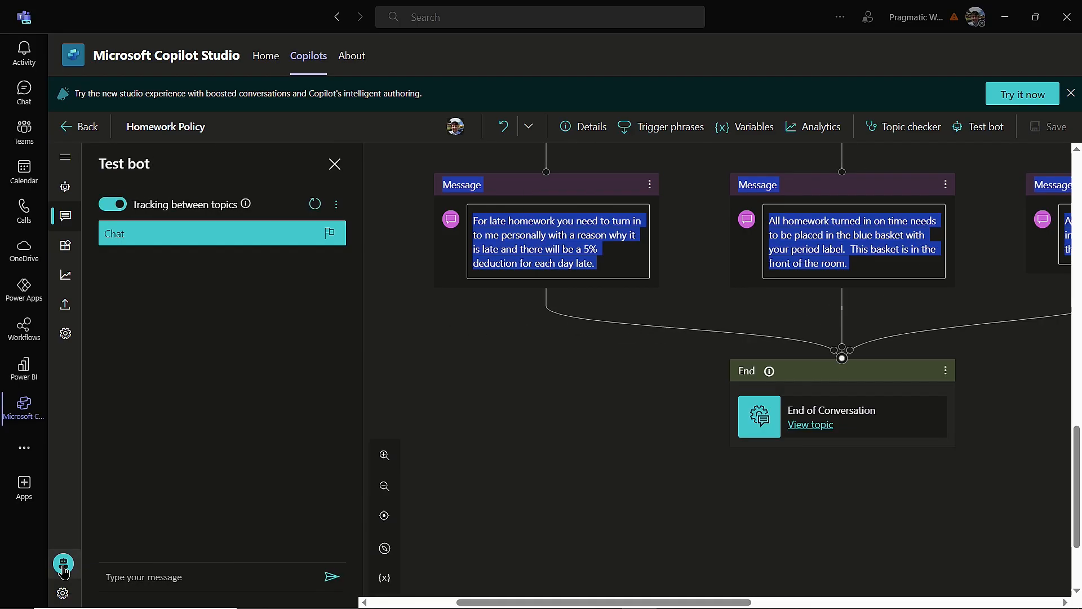
pyautogui.click(208, 575)
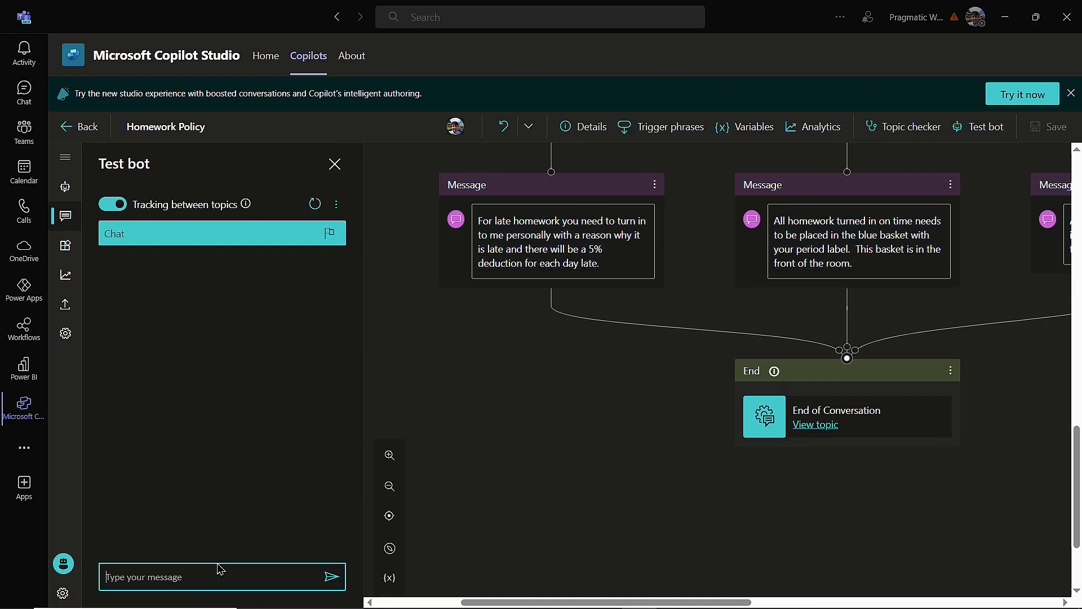
pyautogui.write('hello')
pyautogui.press('Return')
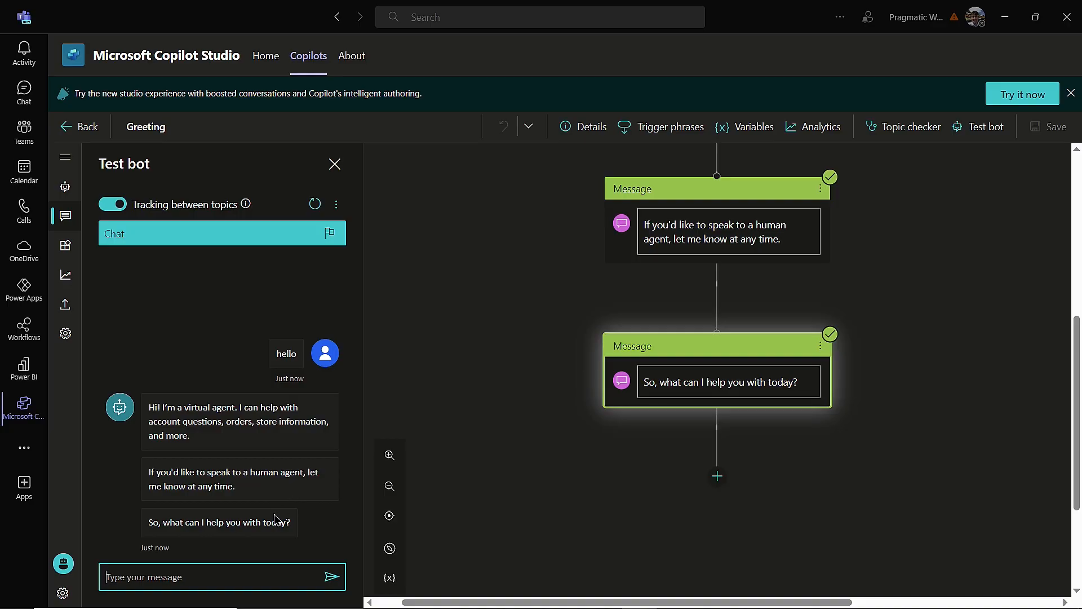
# Send "homework" to the test bot and answer its question with the option "Work when I was absent".
pyautogui.click(257, 579)
pyautogui.write('homework')
pyautogui.press('Return')
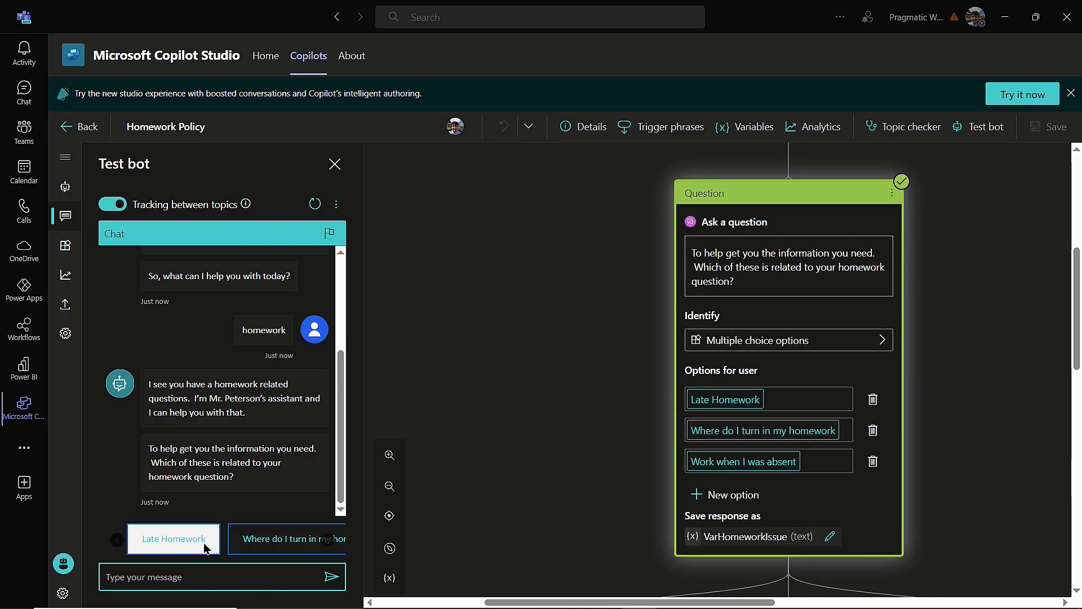
pyautogui.click(329, 541)
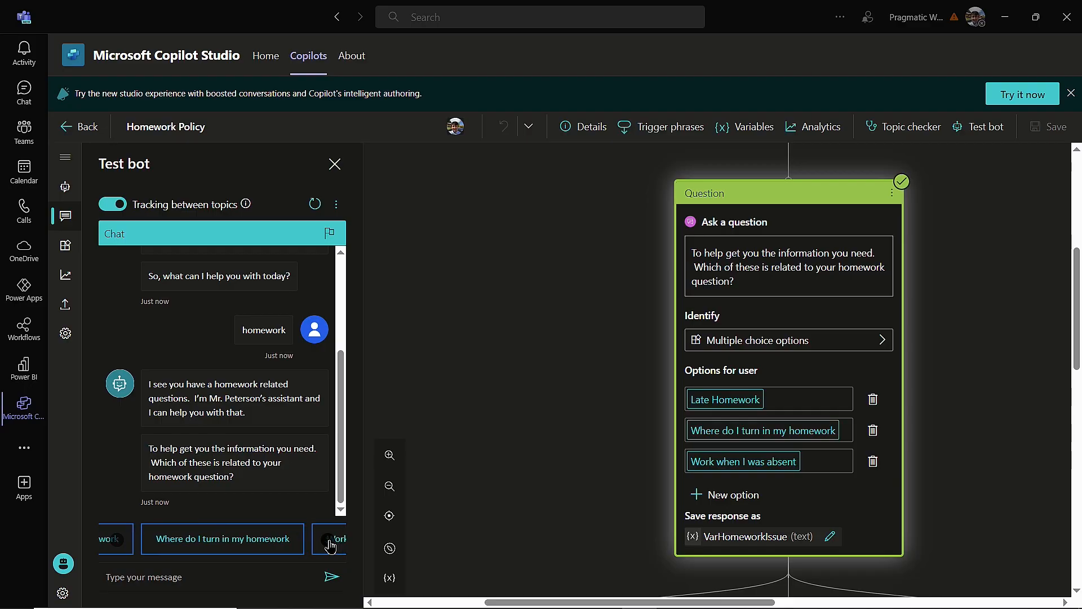
pyautogui.click(329, 541)
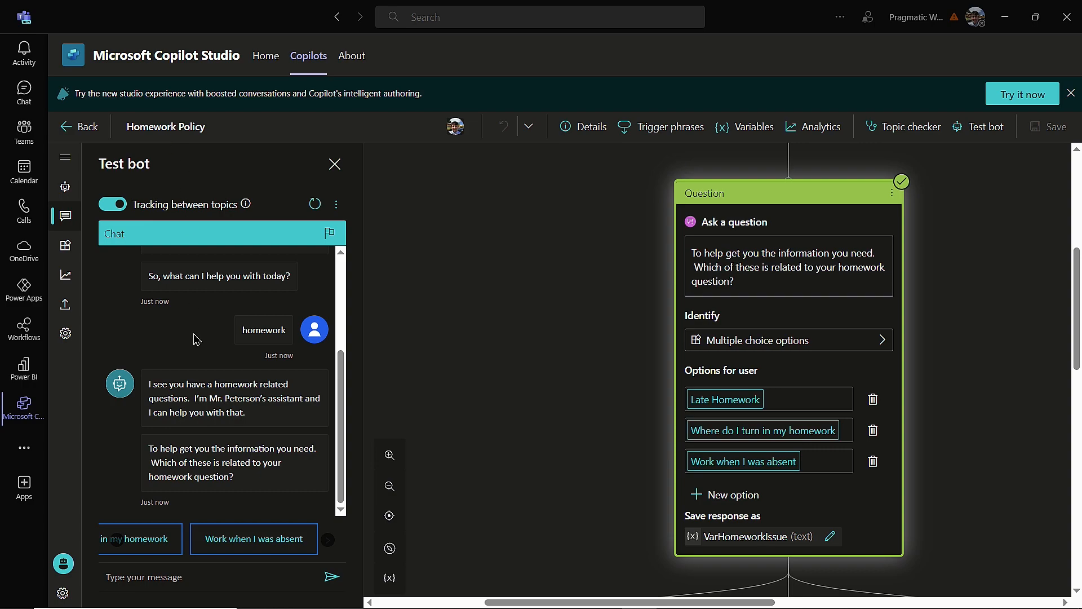
pyautogui.click(260, 542)
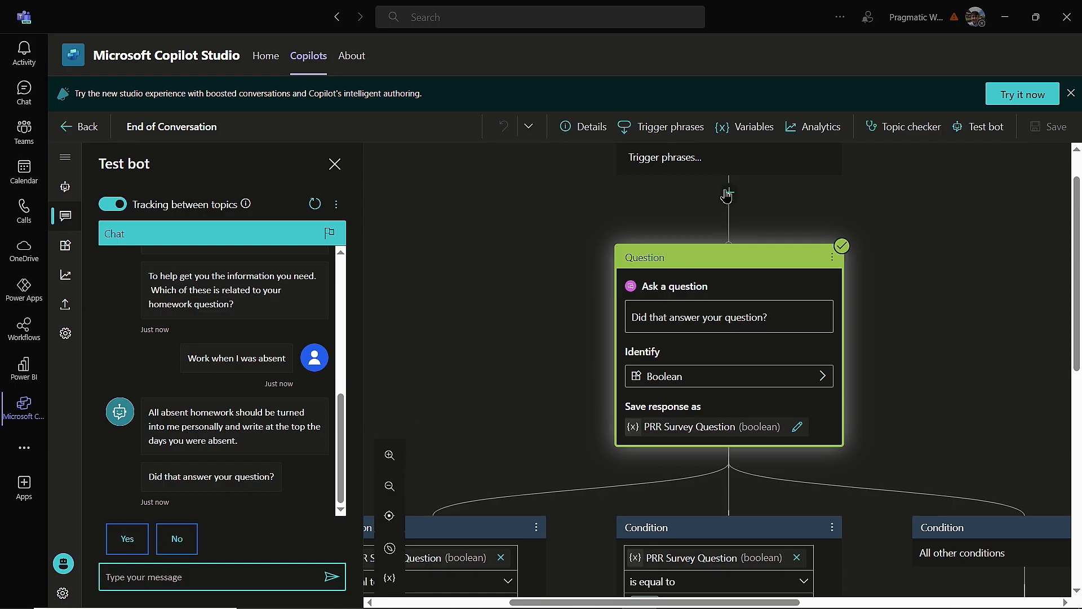
# Examine the End of Conversation topic's survey question and its list of variables.
pyautogui.scroll(1, 908, 305)
pyautogui.scroll(-1, 857, 187)
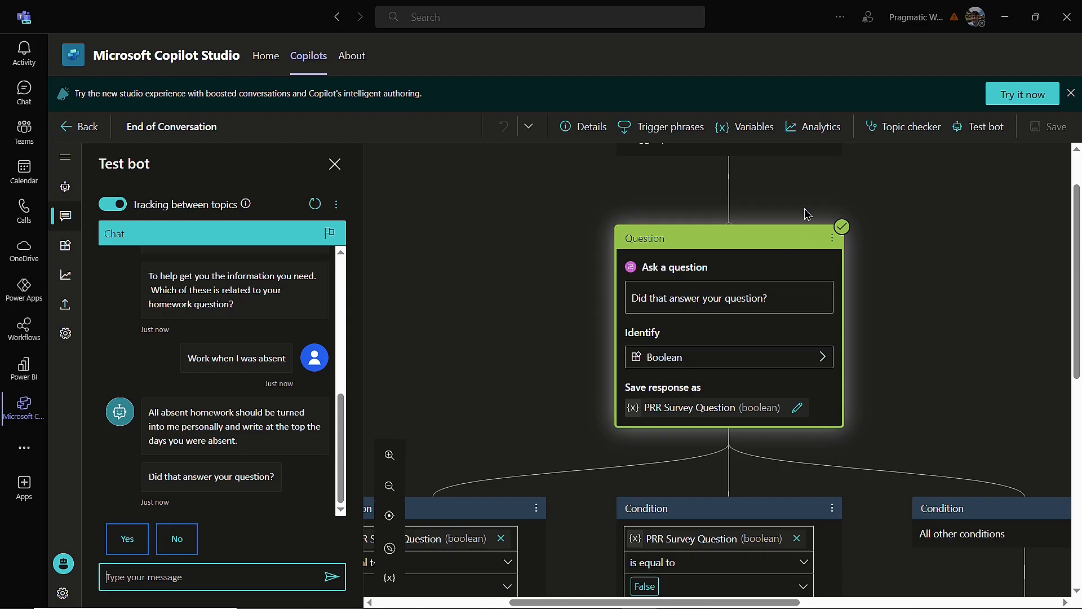
pyautogui.click(750, 131)
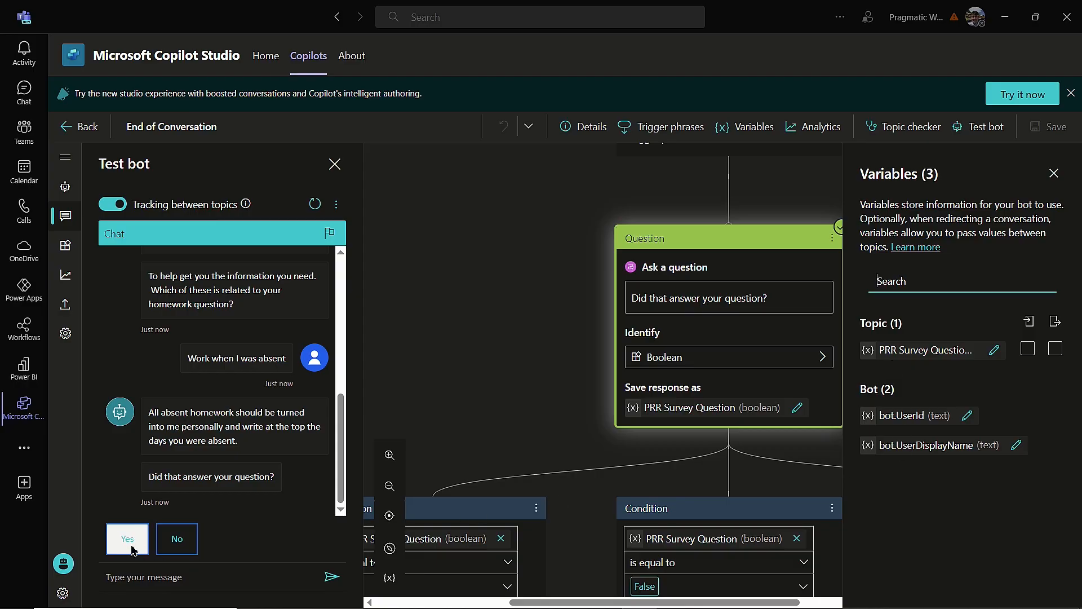
pyautogui.click(1055, 173)
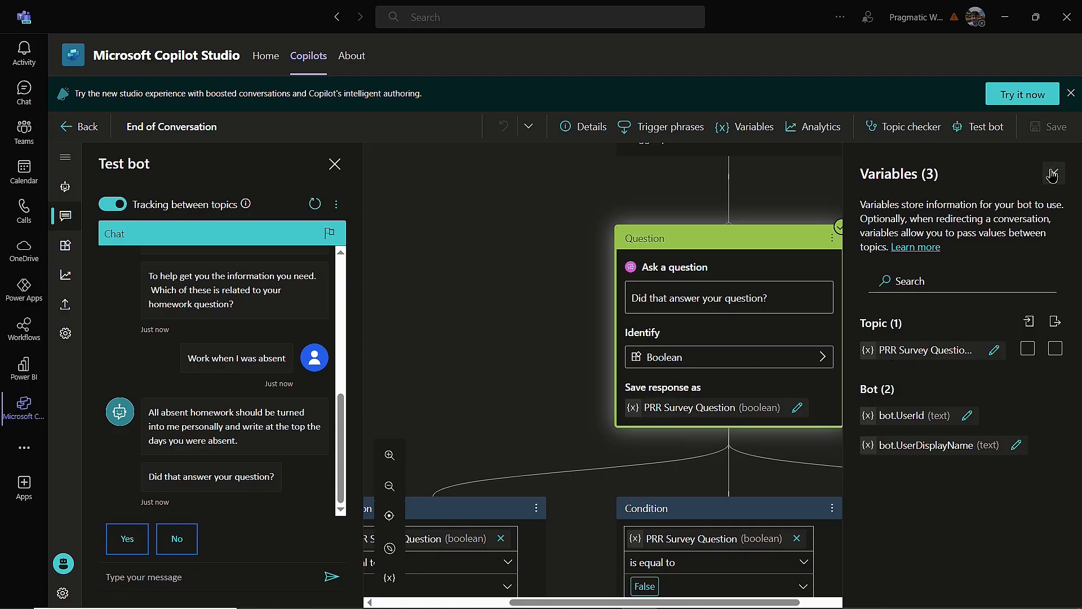
# Finish the test chat's survey by answering Yes, rating the experience 4 stars and declining further help with "No, thanks".
pyautogui.click(130, 541)
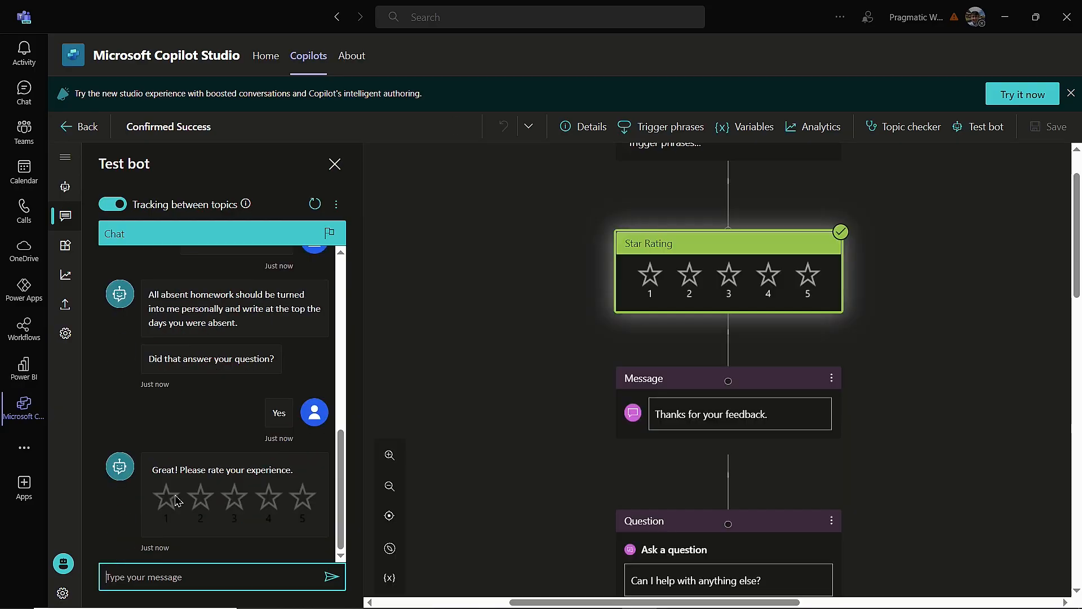
pyautogui.click(273, 497)
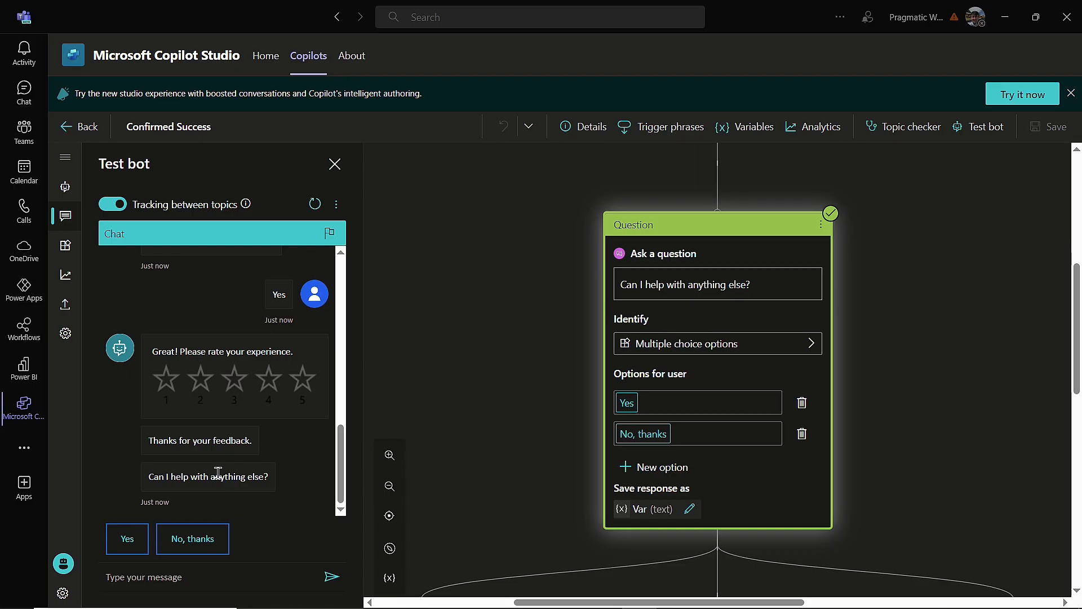
pyautogui.click(192, 538)
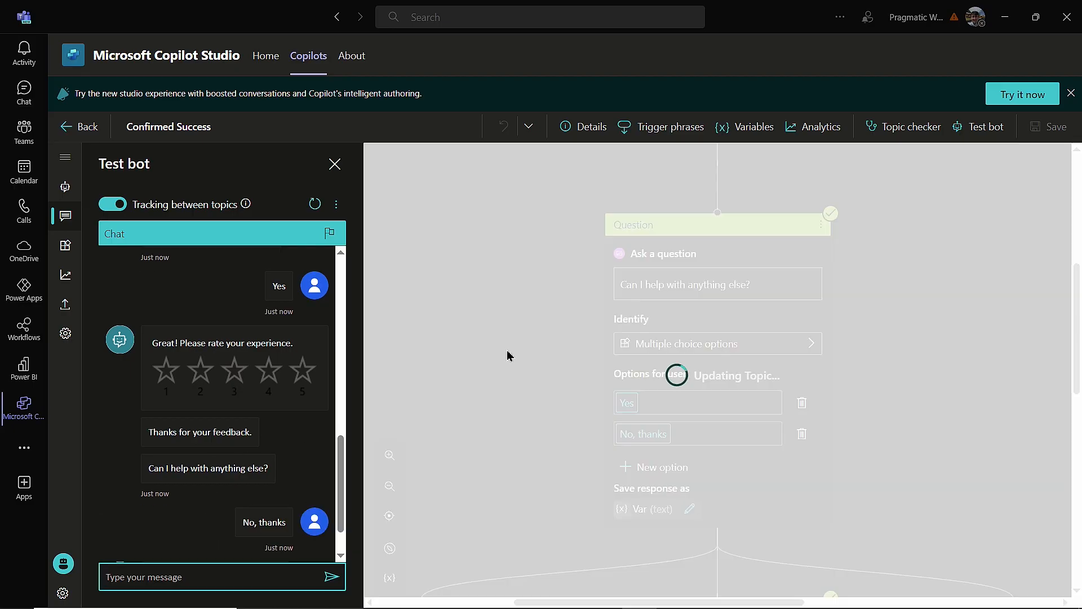